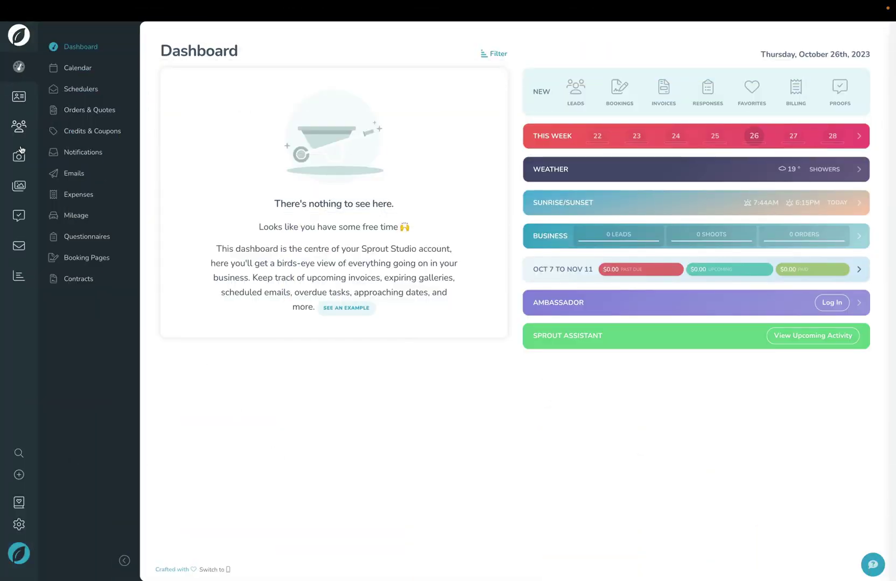
Add a new Email Drip Campaign from Email Marketing and title it 'My Email Campaign'.
left_click(18, 247)
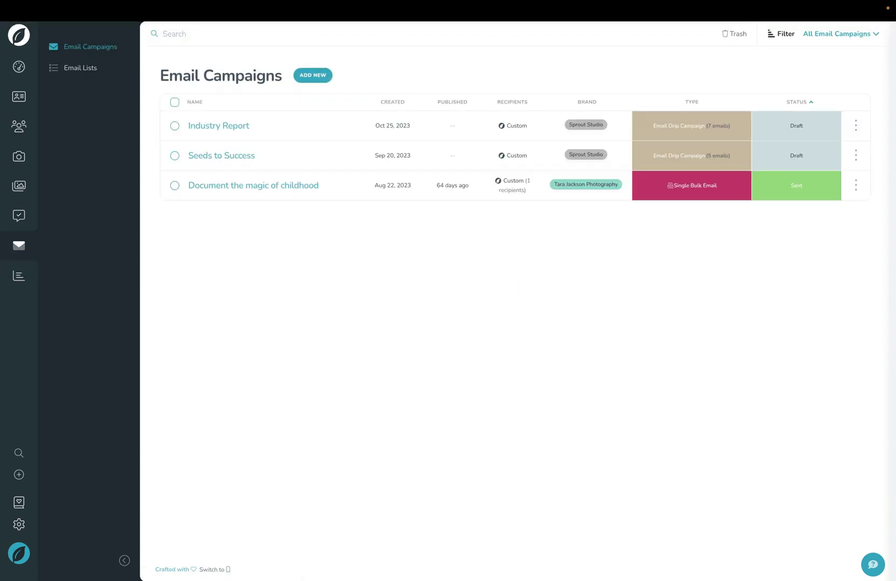
left_click(313, 75)
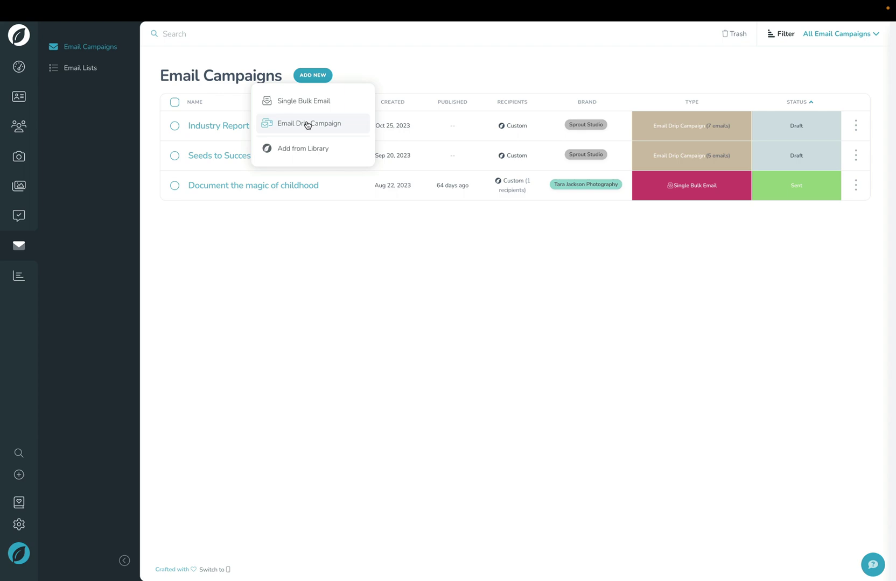
left_click(307, 125)
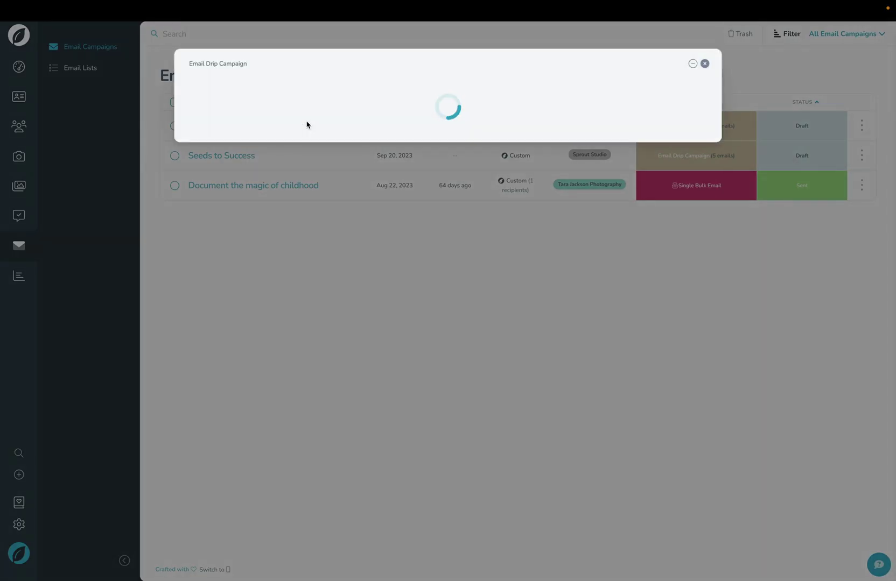
left_click(262, 92)
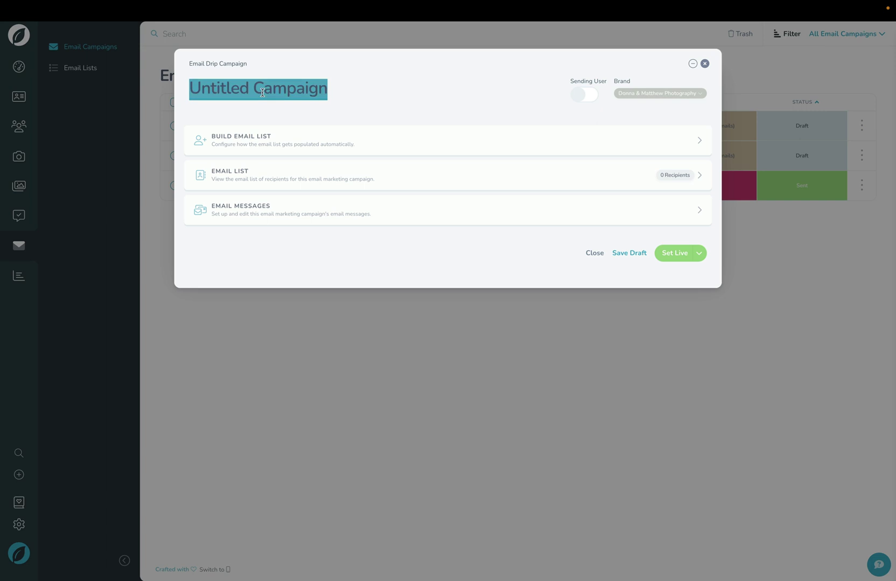
type("My Email Campaign")
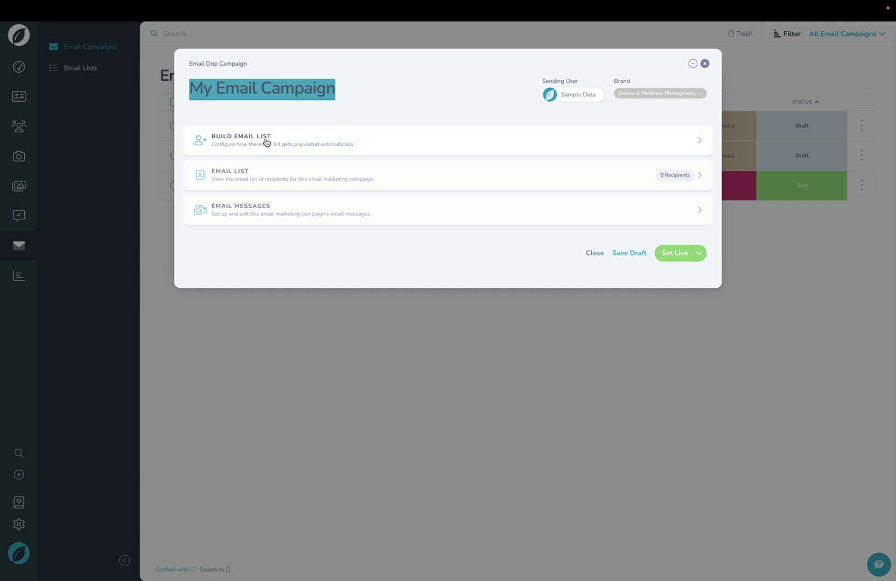
Build the email list as a Custom List and review each auto-add source's filters.
left_click(250, 144)
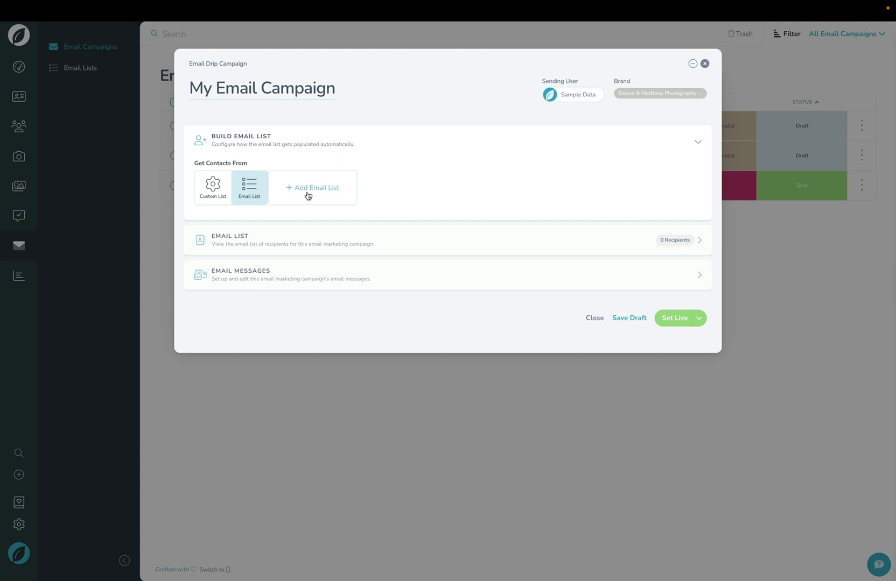
left_click(215, 195)
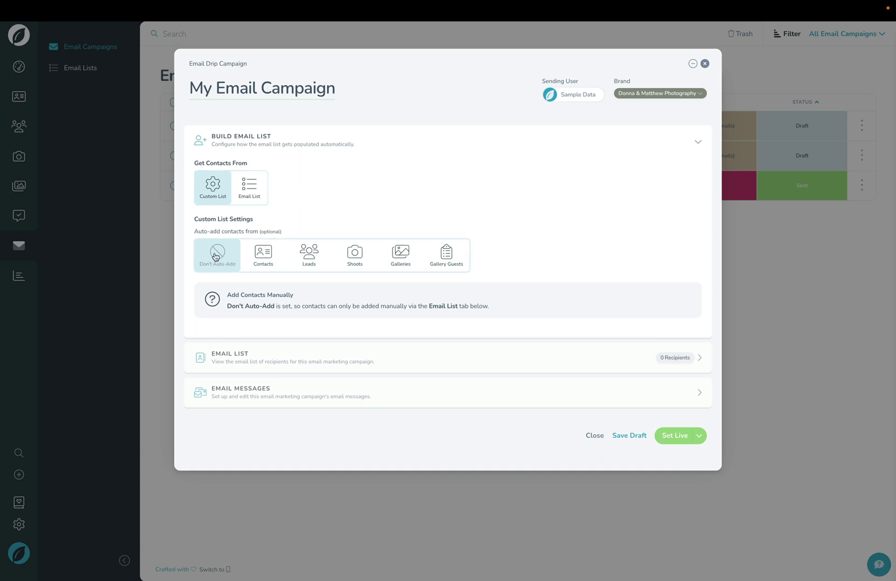
left_click(261, 260)
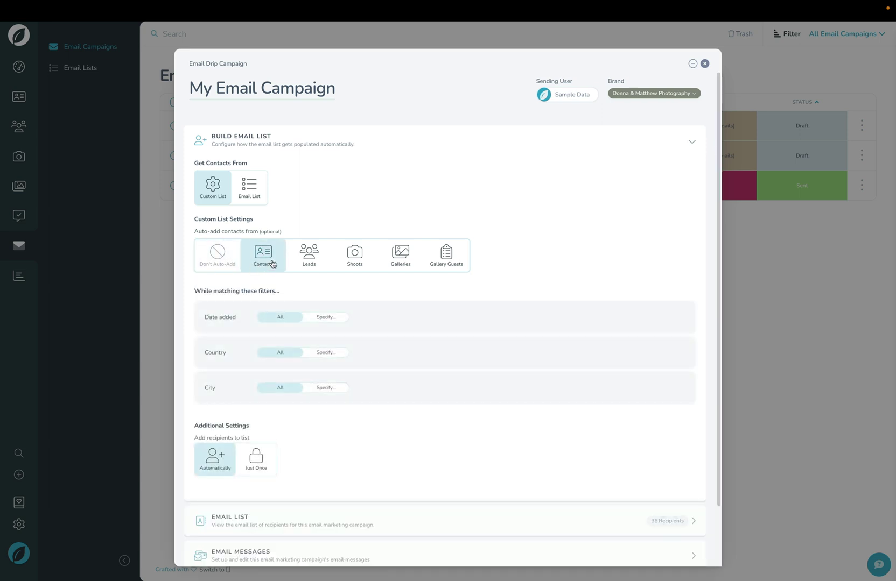
left_click(312, 264)
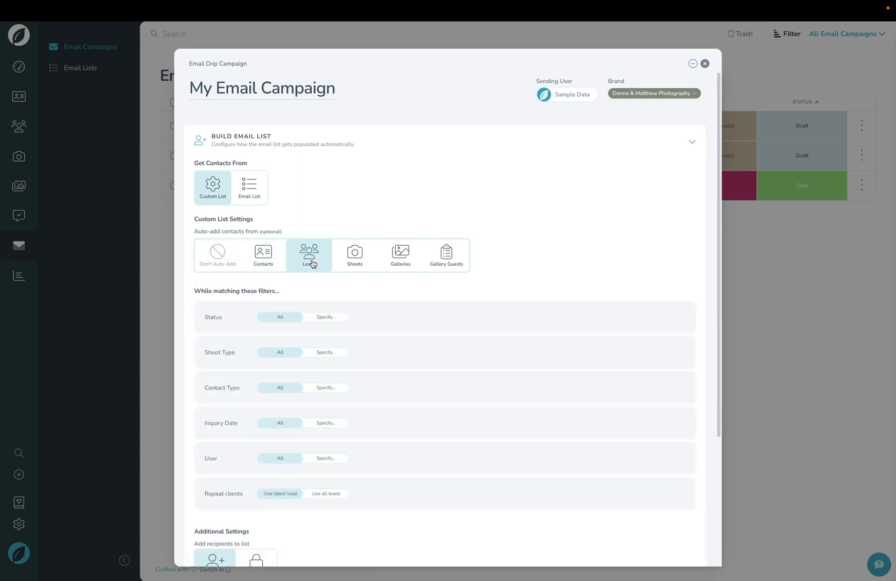
left_click(361, 264)
left_click(399, 261)
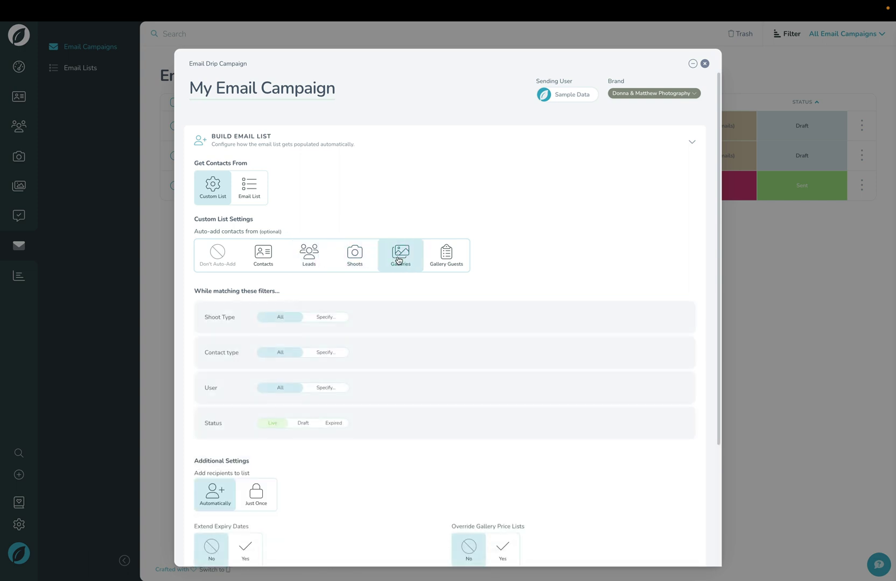
left_click(439, 257)
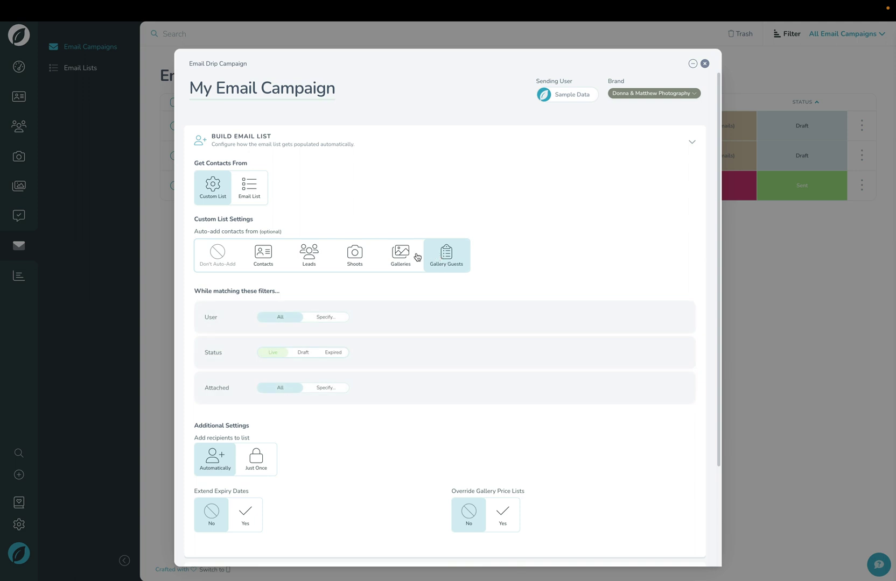
left_click(303, 256)
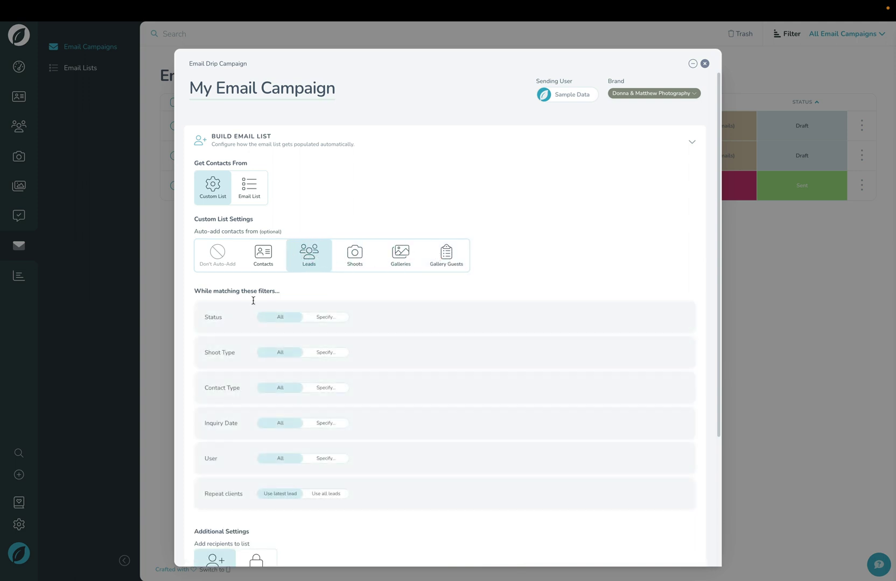
Auto-add contacts from Shoots, with the Status filter limited to Pre-Shoot.
left_click(354, 256)
scroll(264, 293, "down", 1)
scroll(279, 277, "down", 1)
left_click(331, 249)
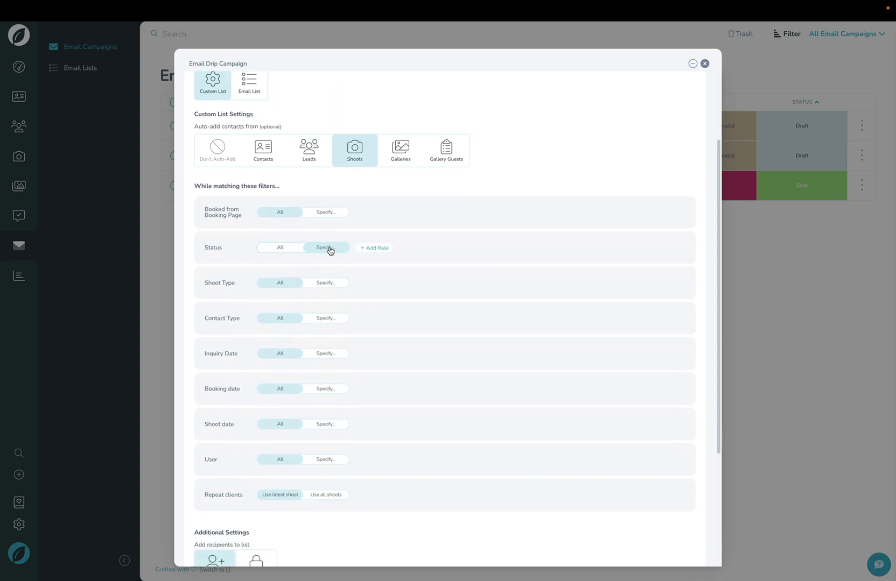
left_click(378, 249)
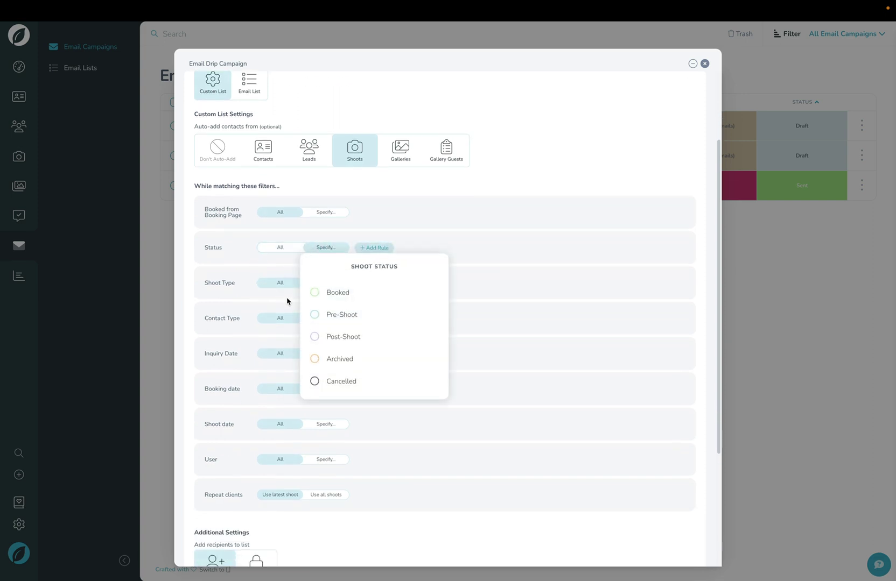
left_click(348, 318)
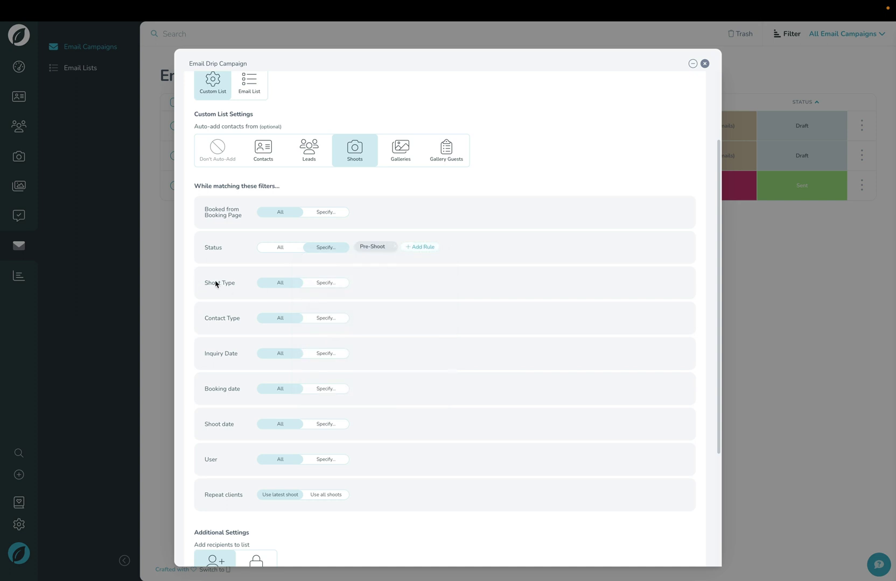
Keep the Inquiry, Booking, Shoot date and User filters at their all-inclusive defaults.
left_click(326, 355)
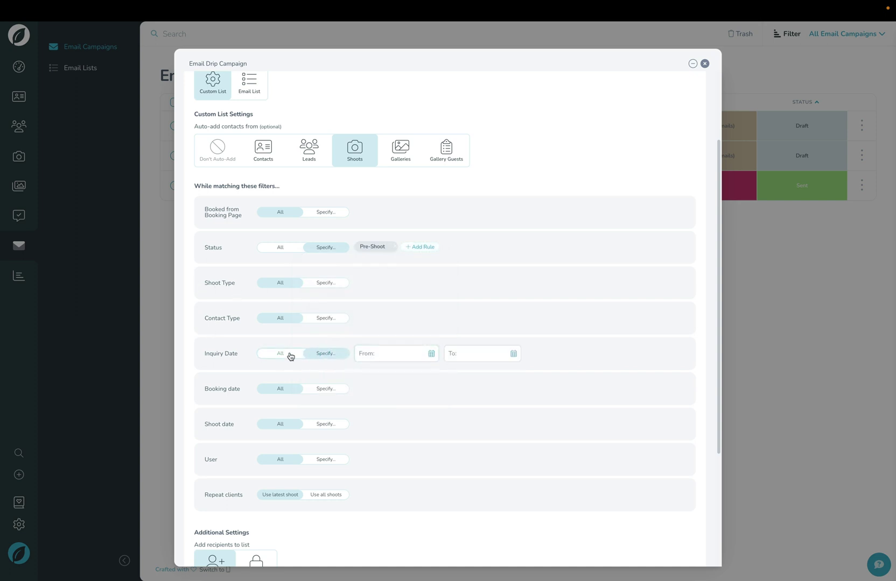
left_click(290, 355)
left_click(325, 390)
left_click(282, 390)
scroll(282, 391, "down", 3)
left_click(324, 353)
left_click(280, 355)
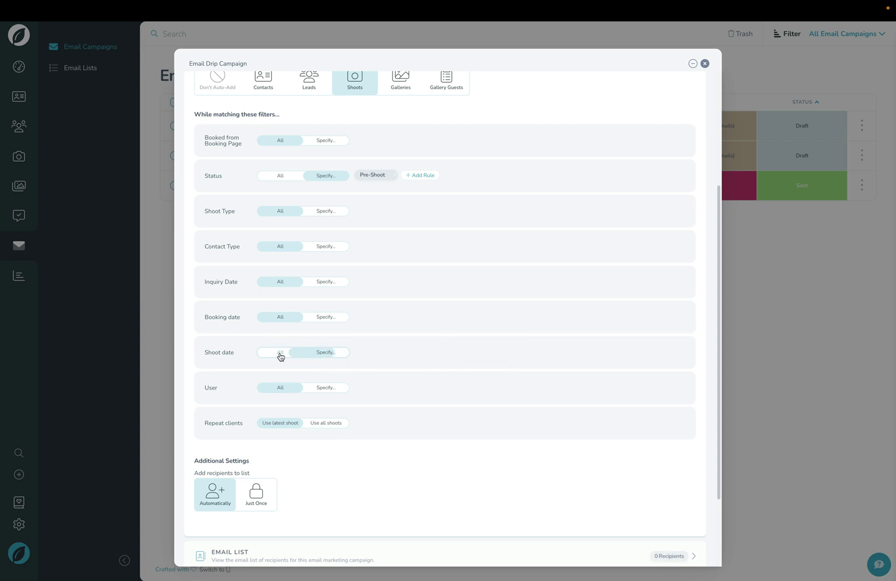
left_click(321, 389)
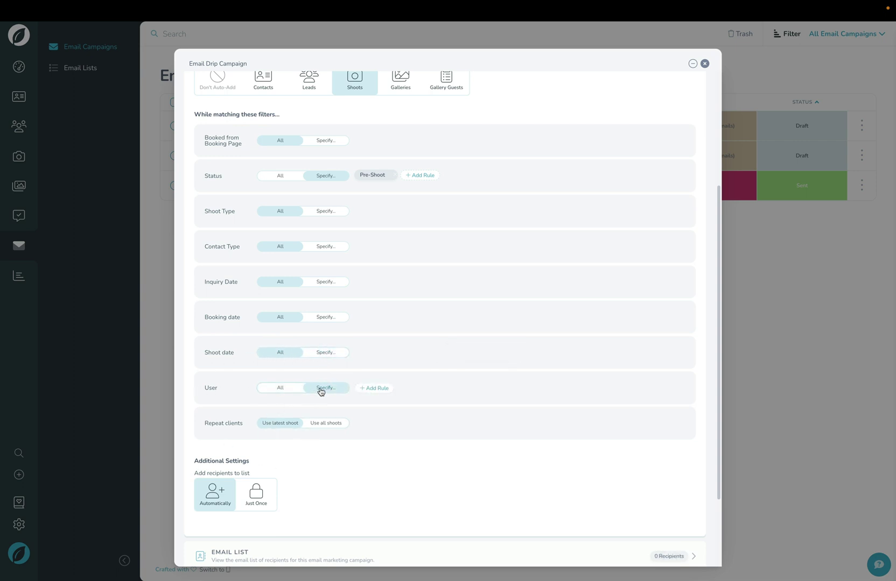
left_click(372, 389)
left_click(269, 388)
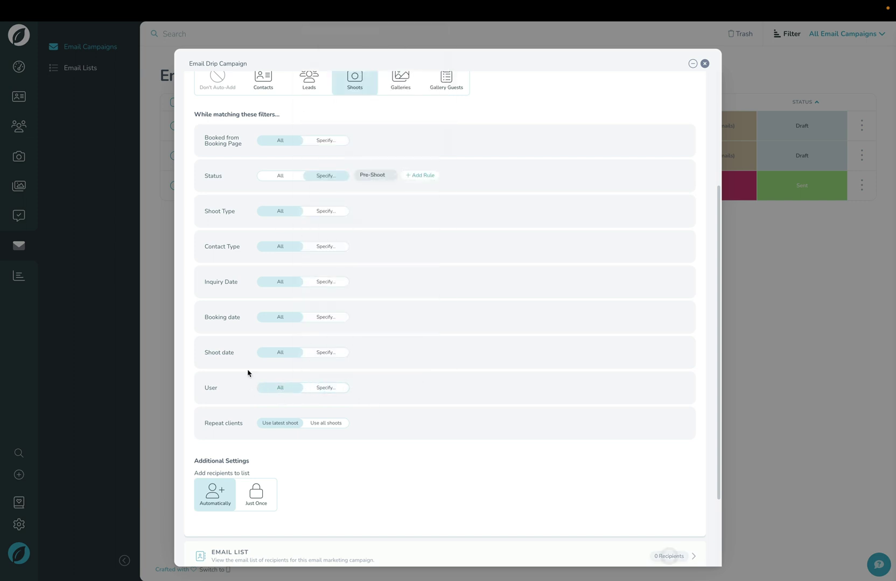
scroll(278, 391, "up", 3)
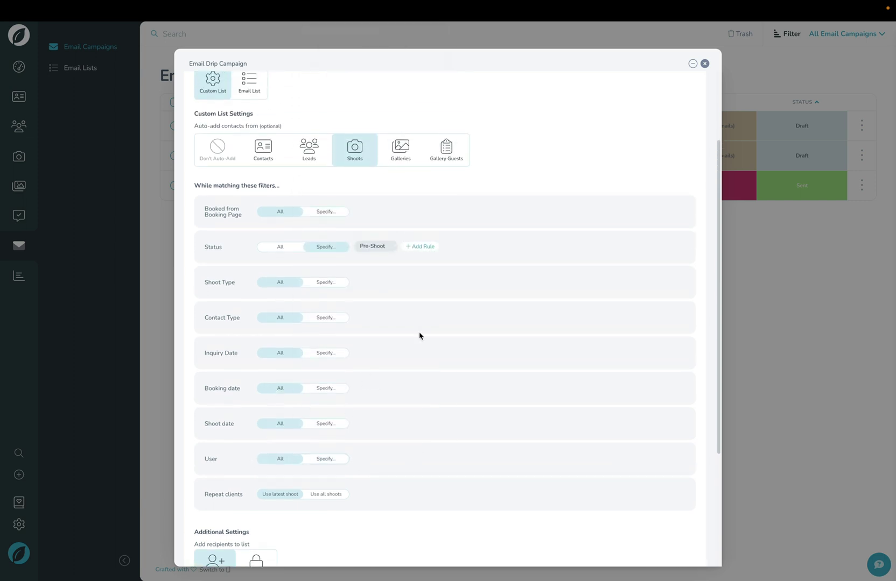
scroll(305, 400, "up", 1)
scroll(305, 400, "up", 1)
scroll(304, 400, "up", 2)
scroll(305, 400, "up", 1)
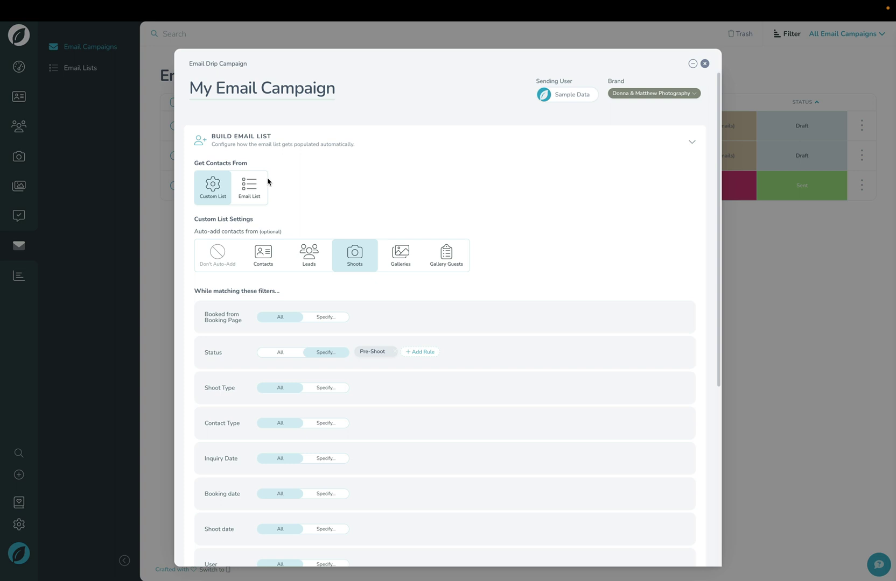
Check the empty recipient list, cancel Add Recipients, and expand the Email Messages section.
left_click(265, 149)
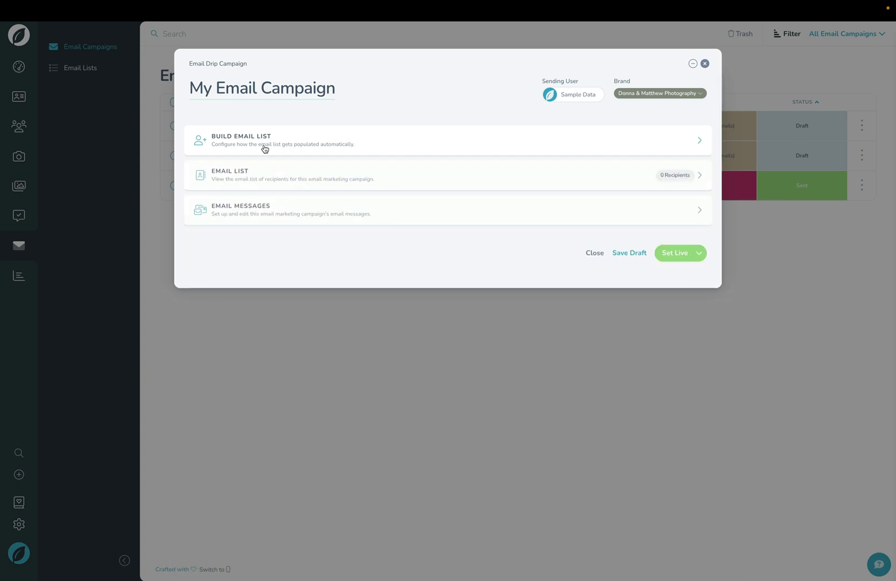
left_click(263, 184)
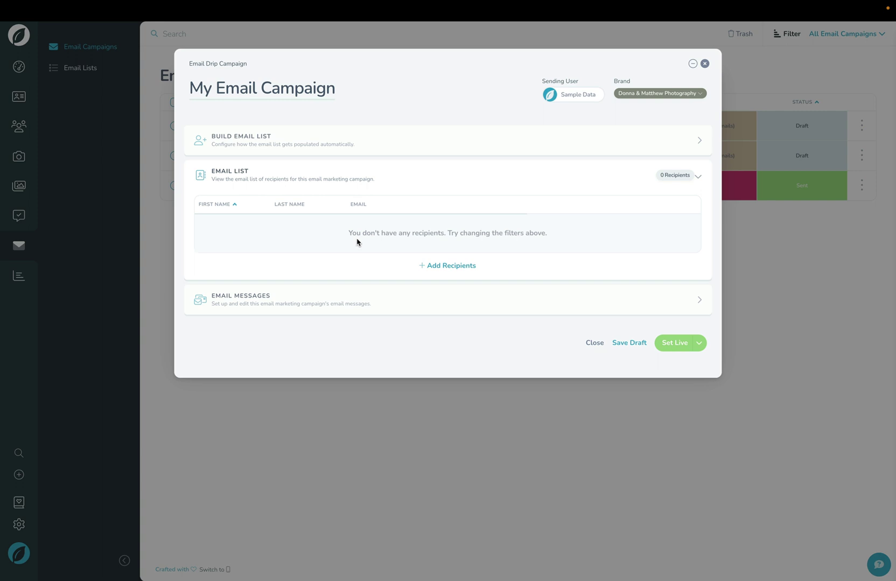
left_click(462, 270)
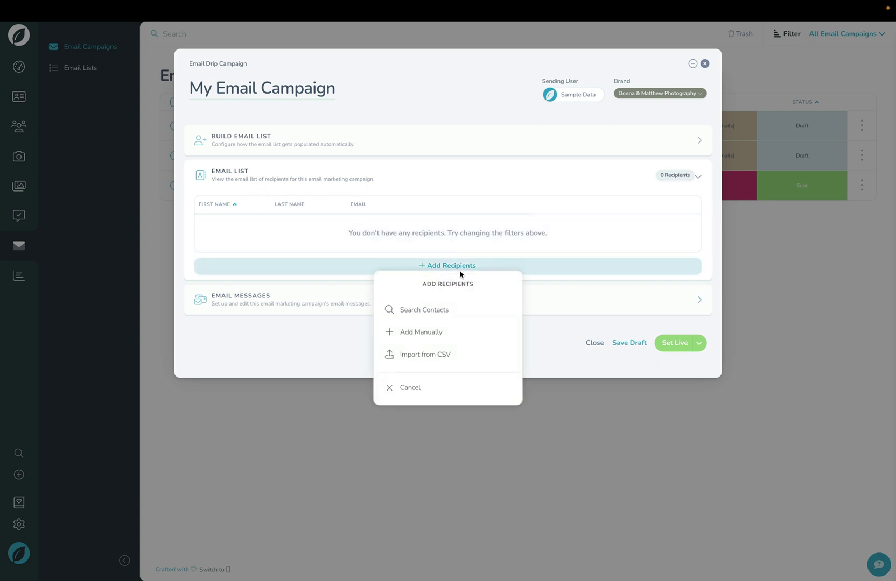
left_click(277, 174)
left_click(240, 208)
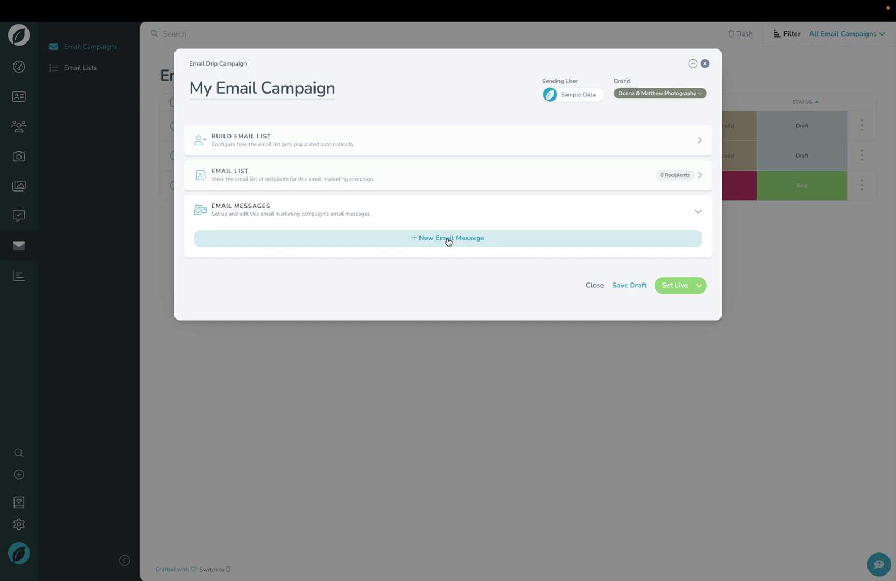
Create Email #1 with the Pretty style in Designer mode and save it.
left_click(448, 242)
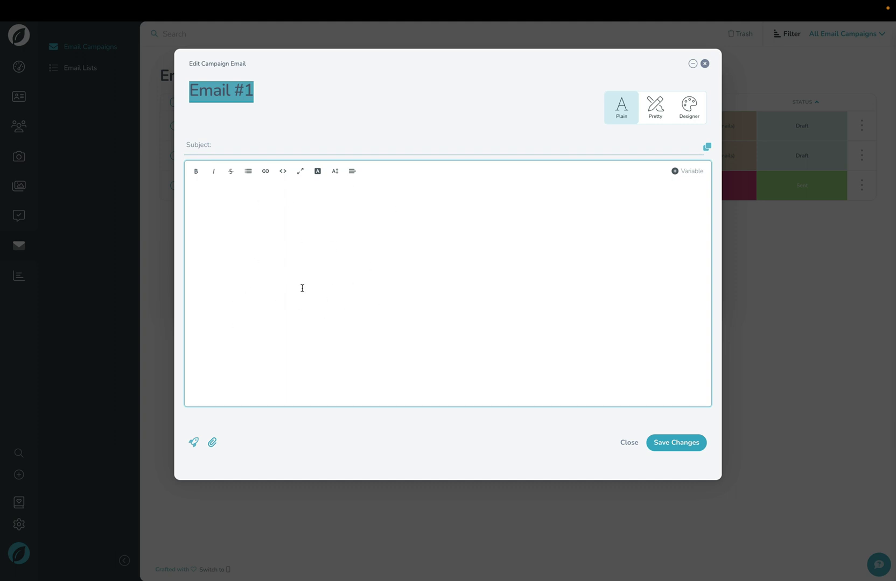
left_click(656, 114)
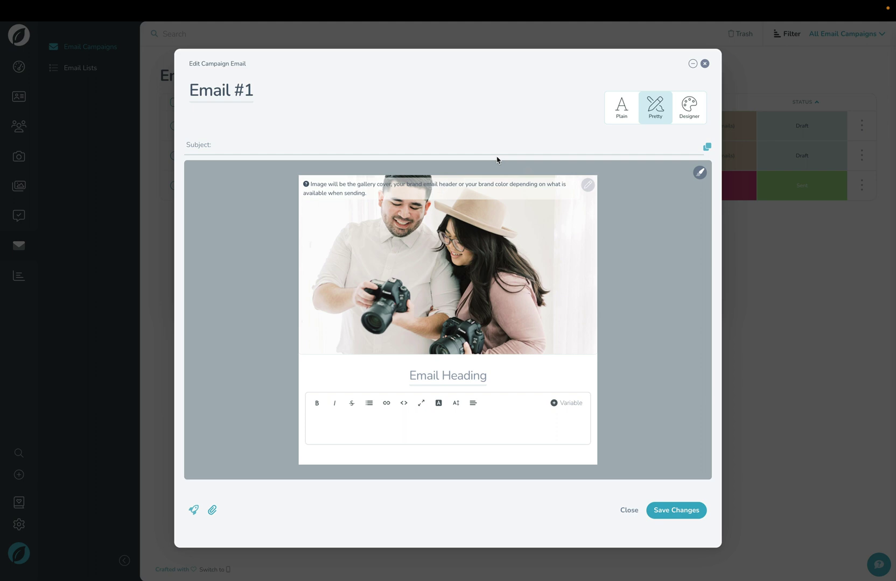
left_click(689, 124)
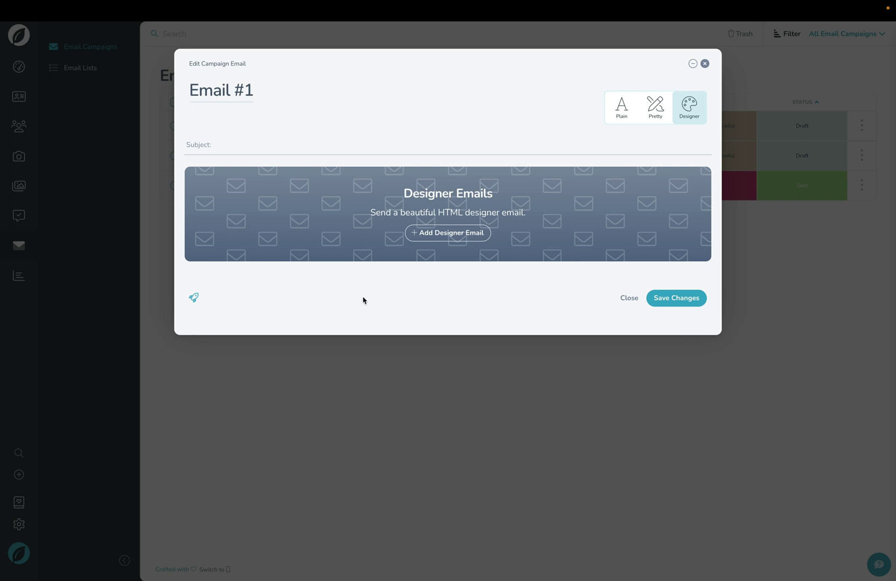
left_click(678, 302)
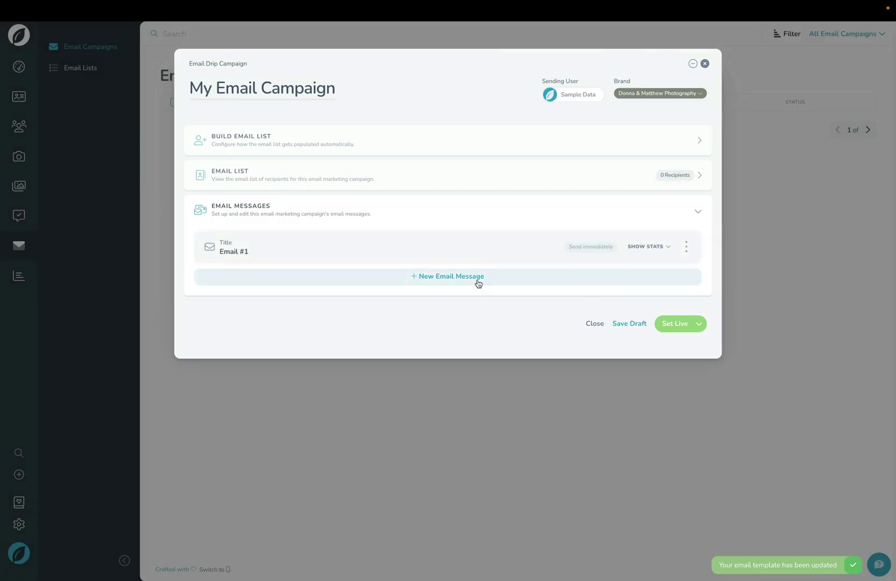
Add and save two more messages, Email #2 and Email #3.
left_click(477, 280)
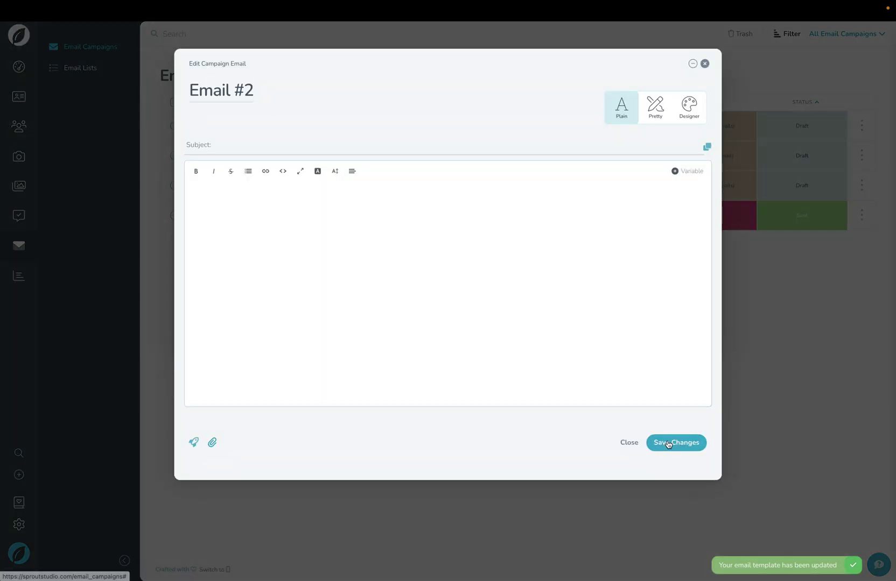
left_click(667, 443)
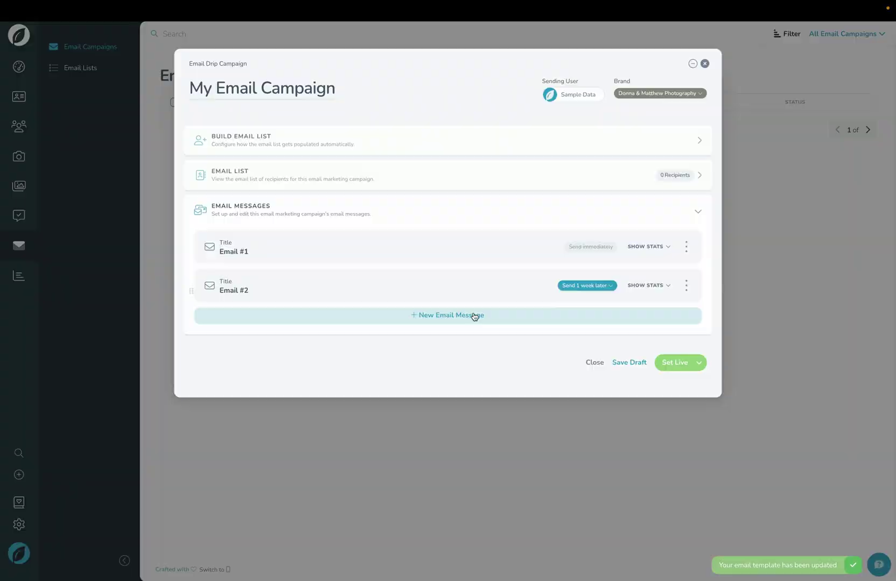
left_click(471, 316)
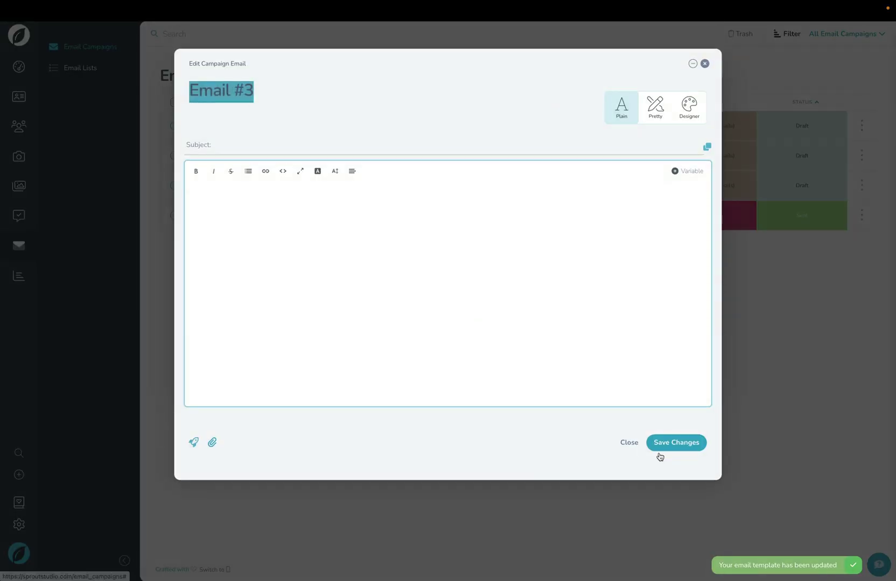
left_click(673, 443)
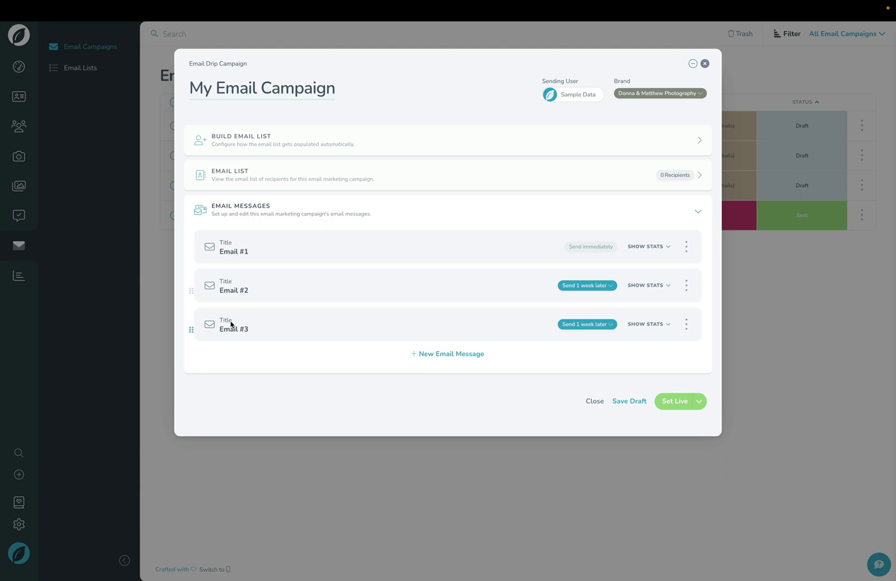
Set Email #2 to send 1 day after the previous email.
left_click(581, 289)
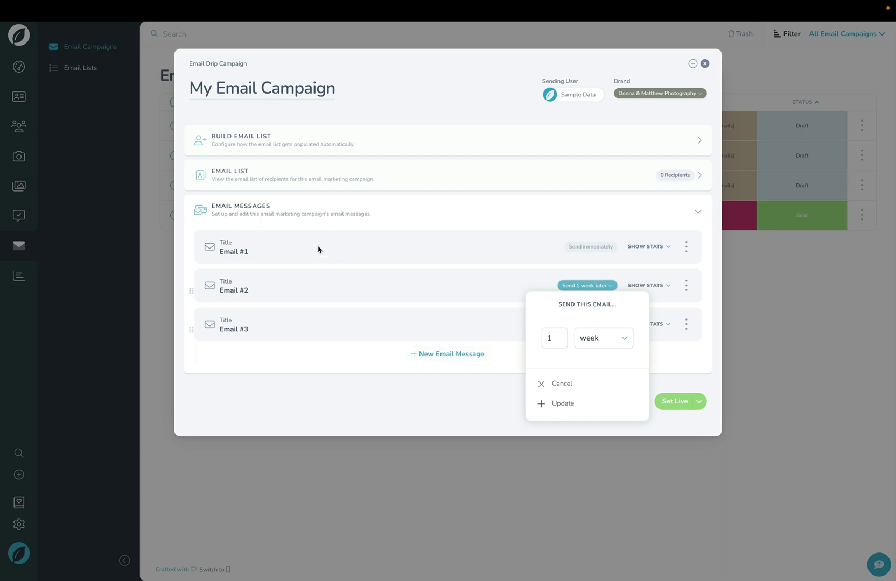
left_click(602, 344)
left_click(602, 328)
left_click(566, 403)
Set Email #3 to send 5 days after the previous email.
left_click(588, 326)
left_click(557, 376)
type("5")
left_click(588, 376)
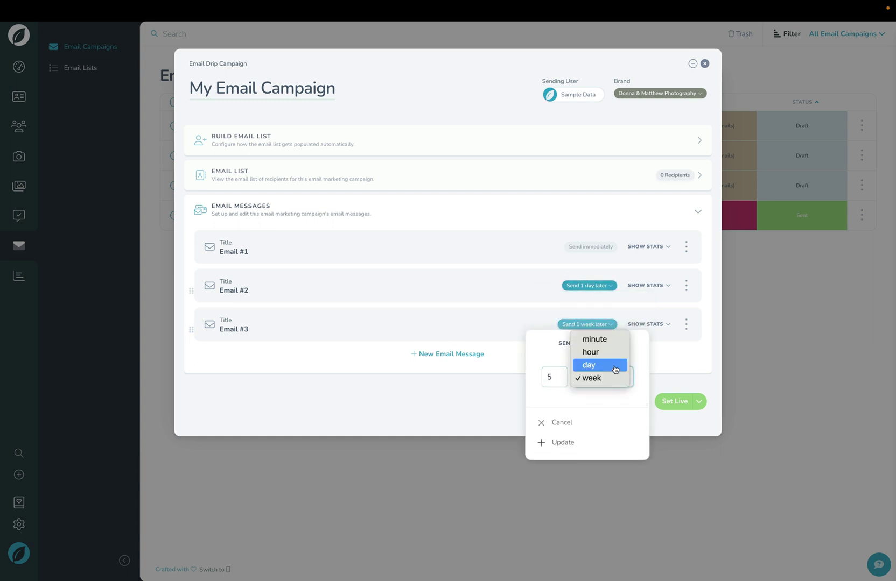
left_click(573, 442)
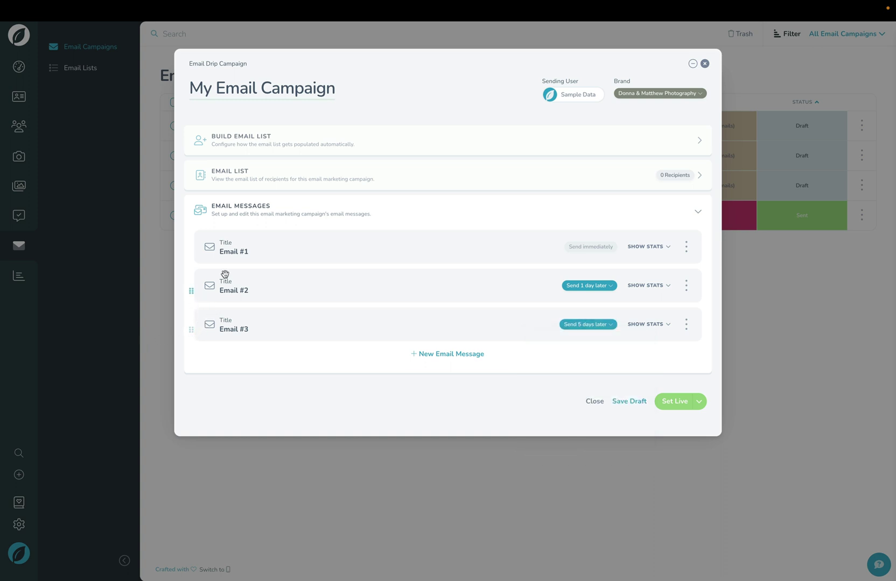
Choose Edit from Email #1's actions menu.
left_click(686, 247)
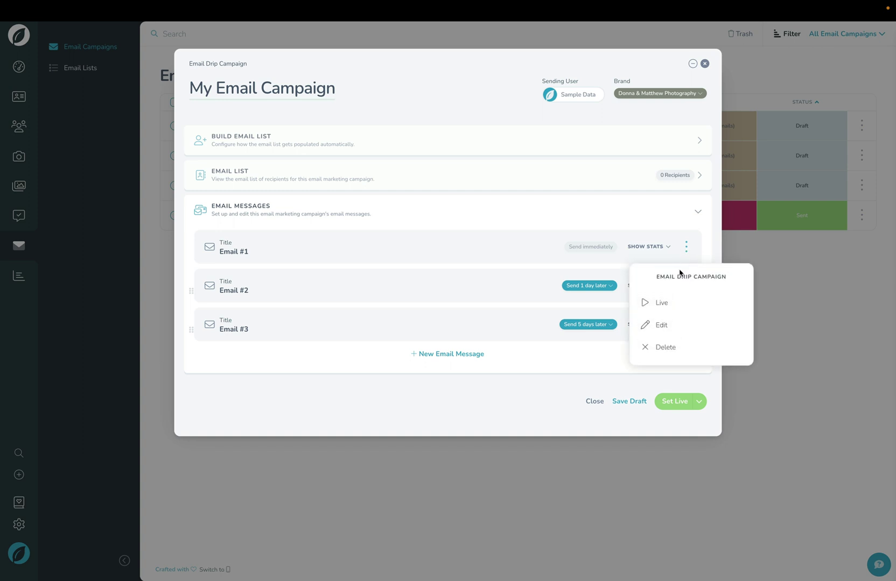
left_click(686, 332)
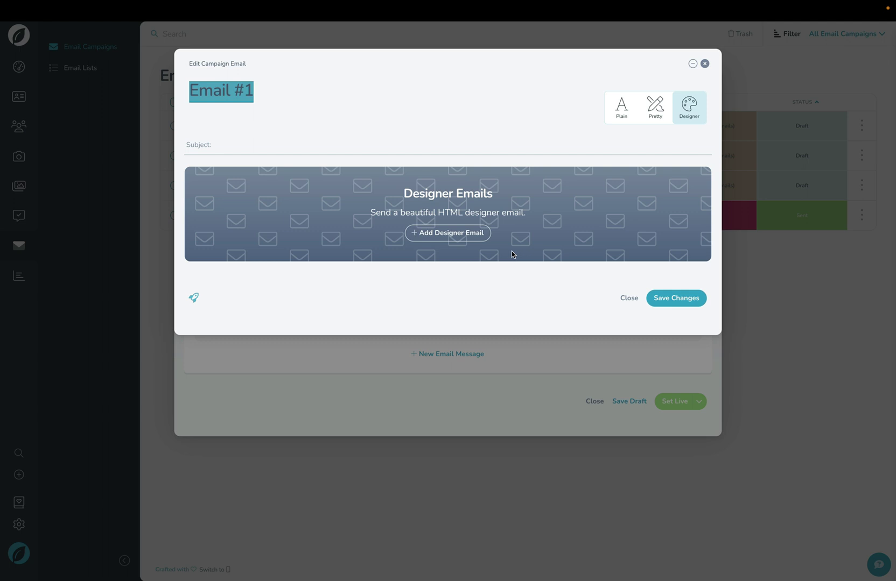
In the designer, add Hero Image, Two Columns, Quote and Two Image sections in order.
left_click(427, 235)
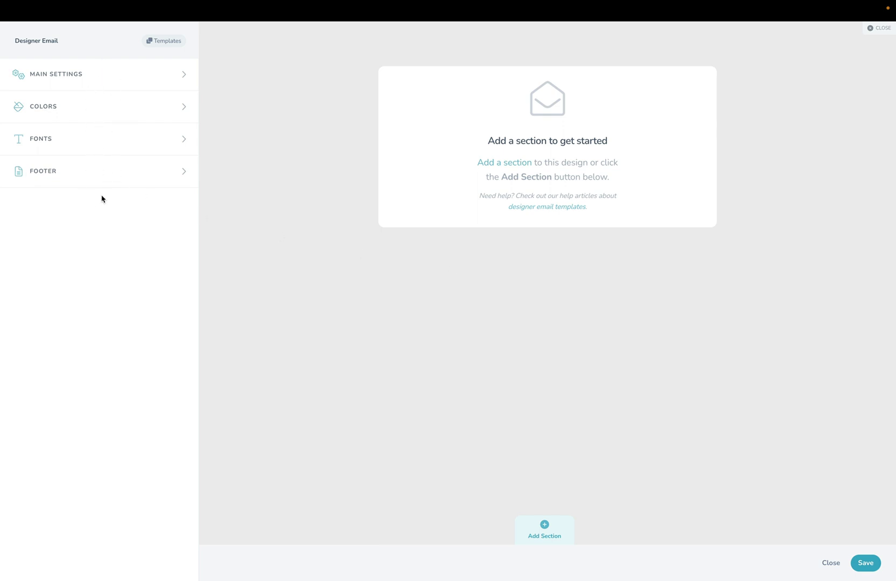
left_click(541, 536)
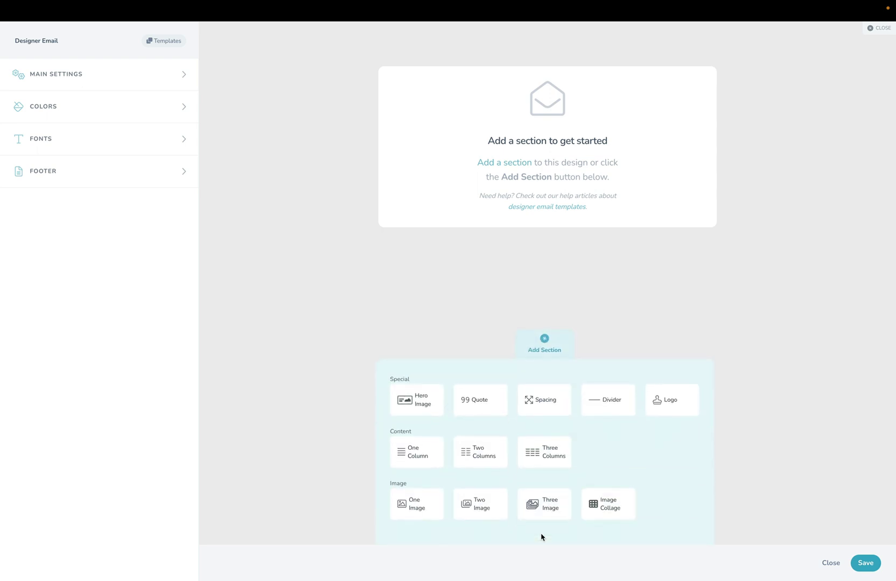
left_click(413, 404)
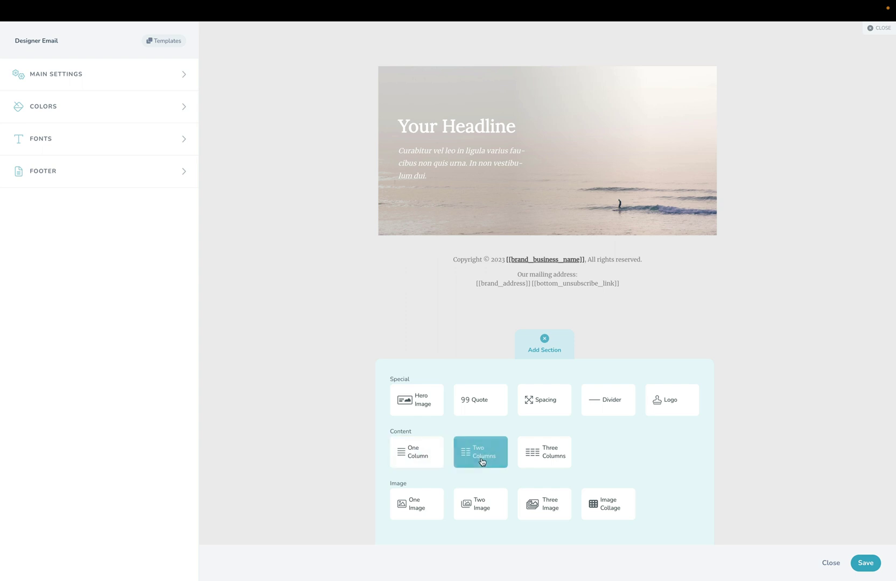
left_click(484, 461)
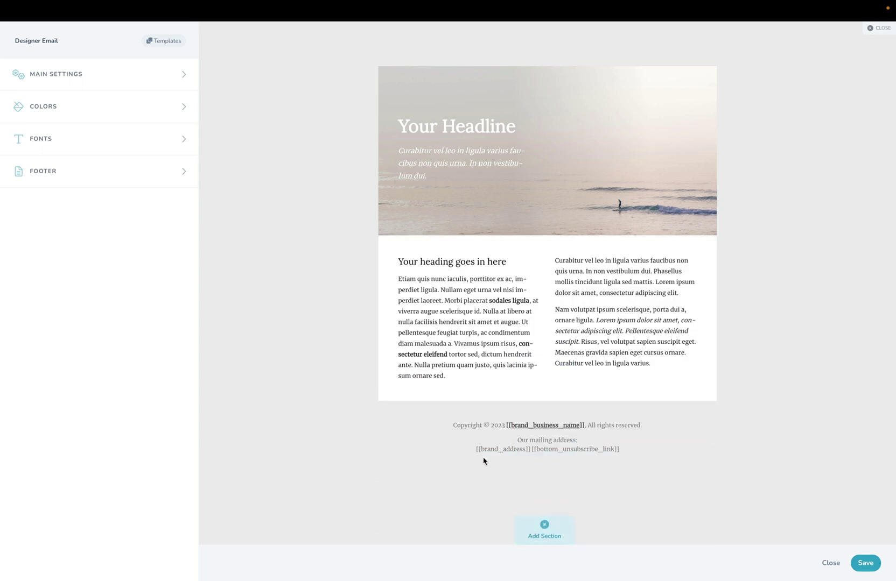
left_click(544, 534)
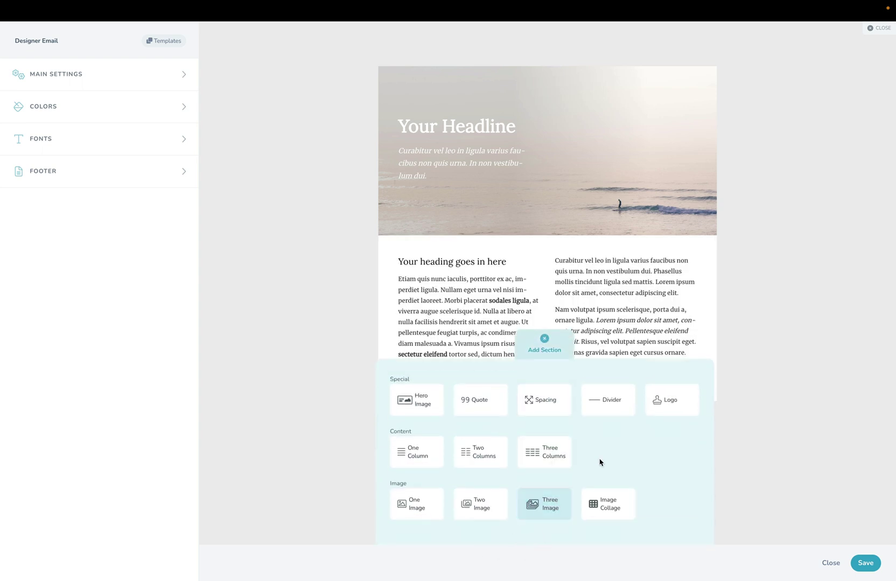
left_click(478, 401)
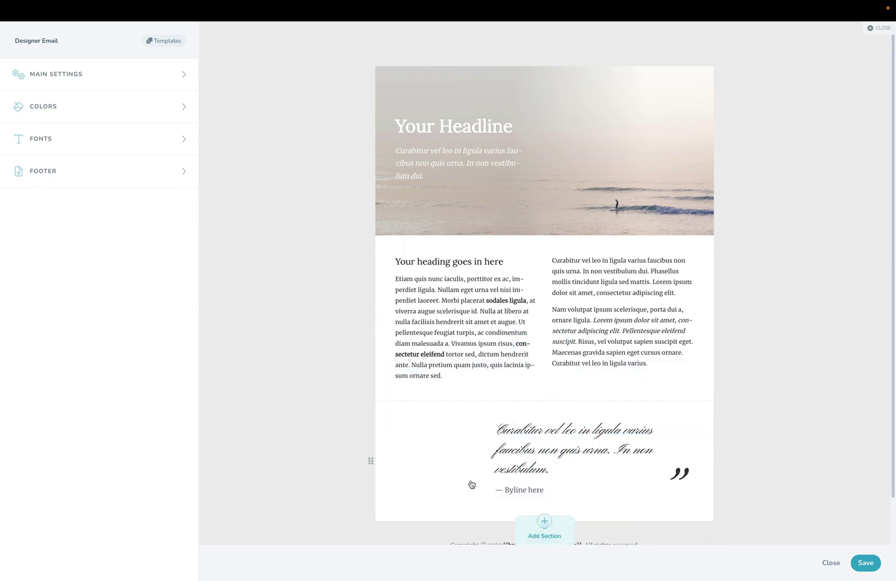
left_click(533, 529)
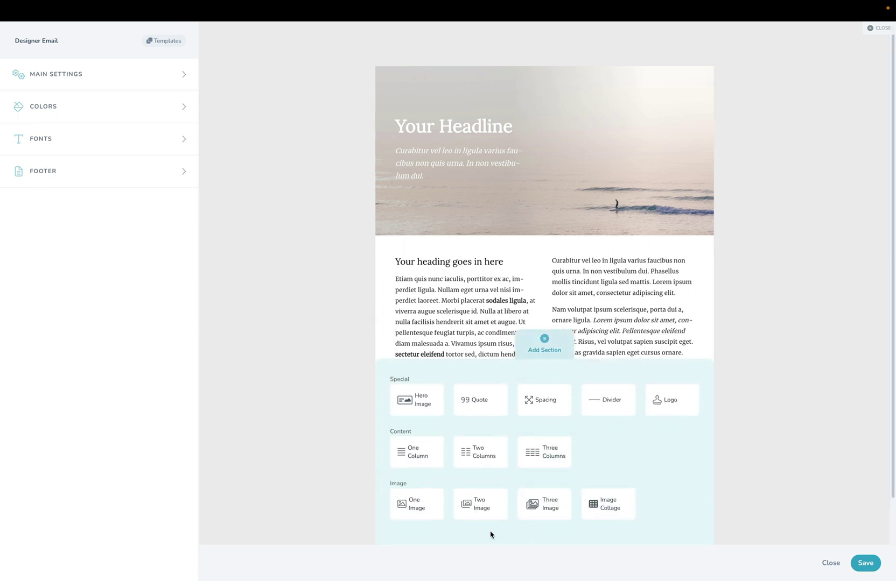
left_click(475, 506)
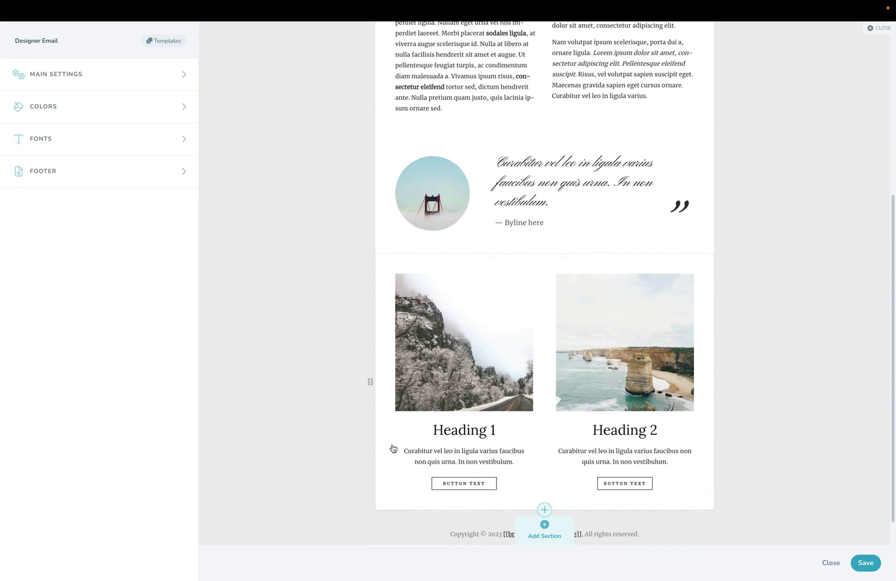
scroll(393, 448, "up", 5)
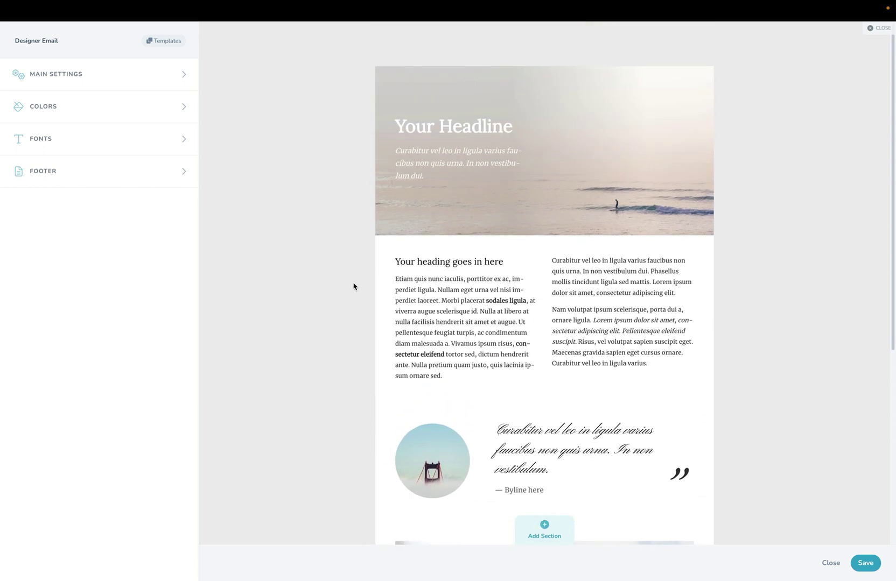
scroll(353, 287, "down", 5)
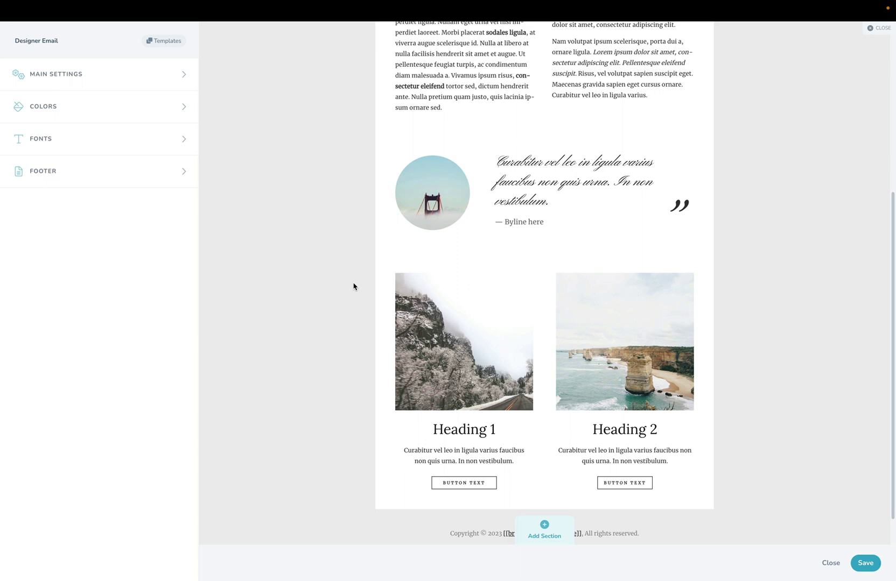
scroll(353, 286, "up", 5)
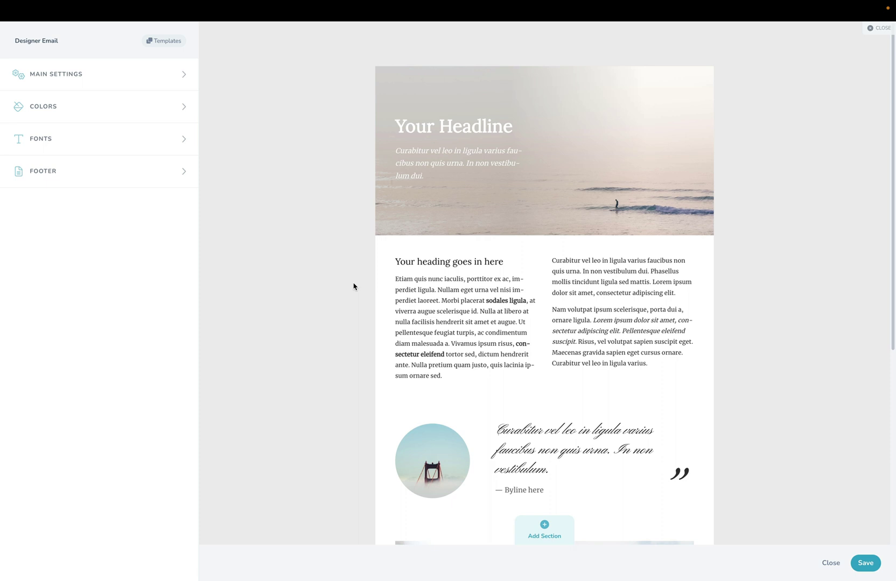
left_click(61, 76)
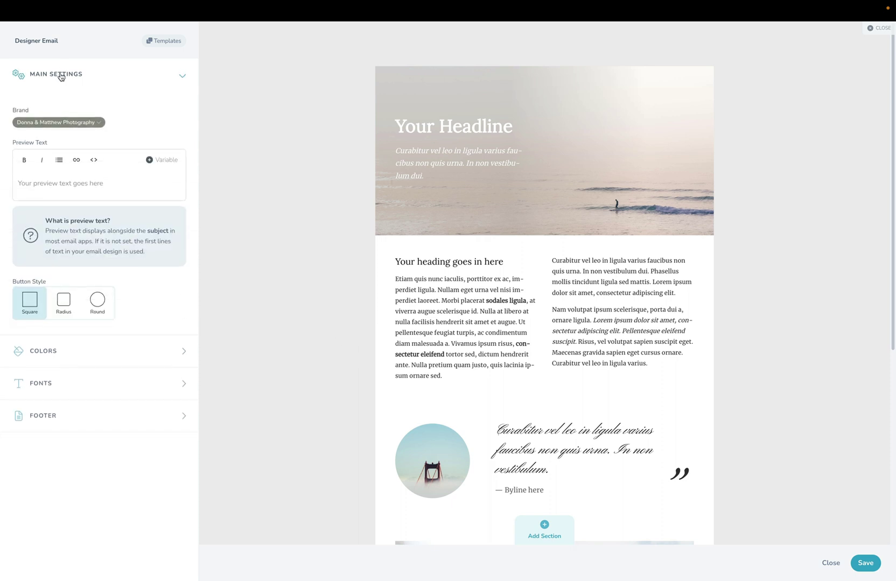
left_click(61, 76)
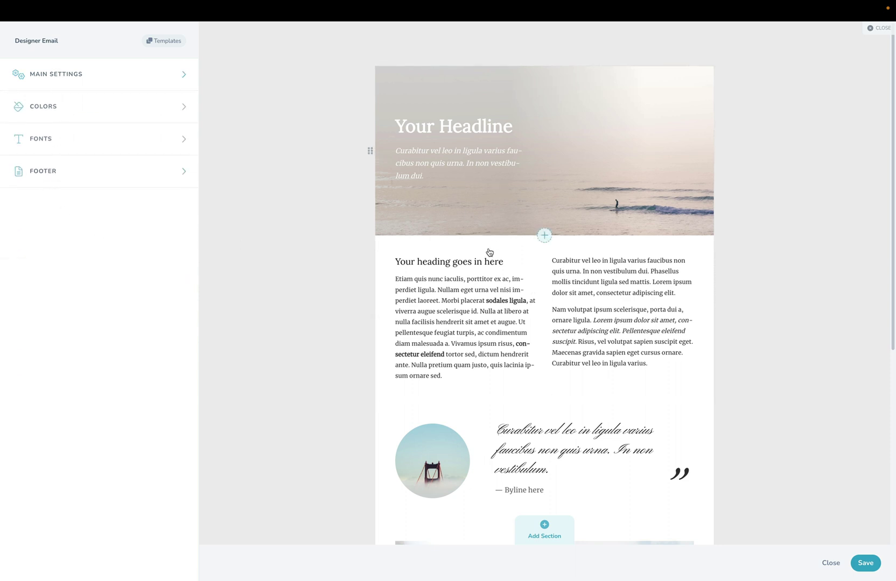
left_click(491, 184)
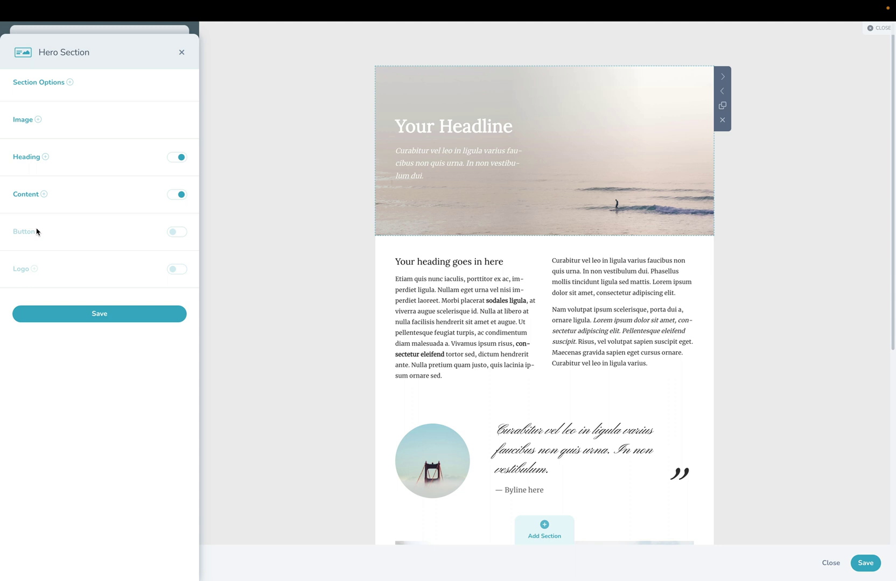
left_click(27, 156)
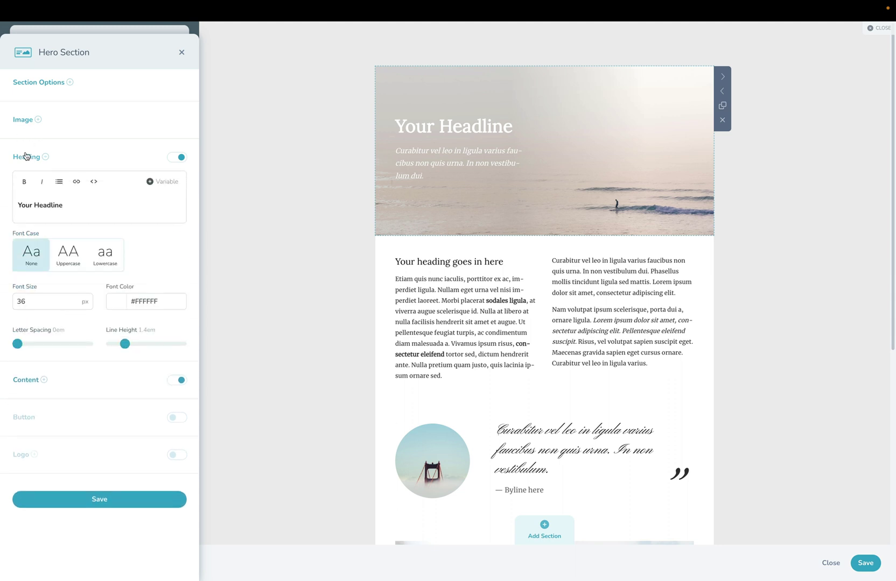
left_click(25, 157)
left_click(128, 315)
mouse_move(370, 461)
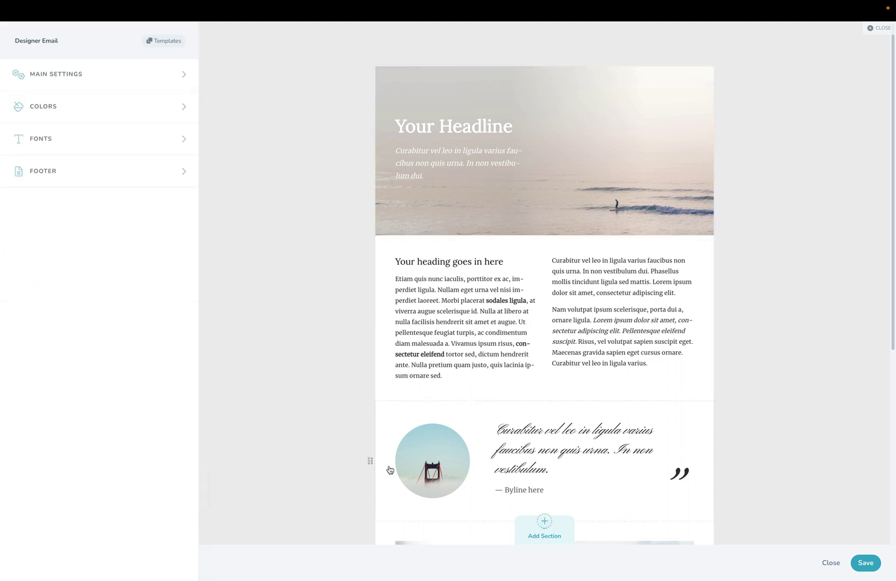
mouse_move(371, 463)
left_mouse_down()
mouse_move(393, 276)
mouse_move(461, 340)
left_mouse_up()
scroll(462, 340, "down", 2)
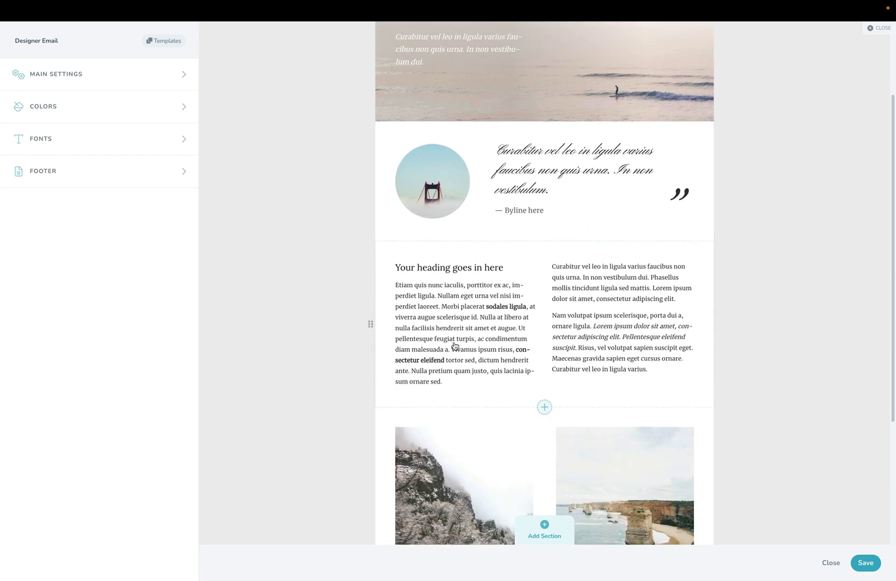
mouse_move(370, 324)
left_mouse_down()
mouse_move(451, 246)
mouse_move(447, 203)
left_mouse_up()
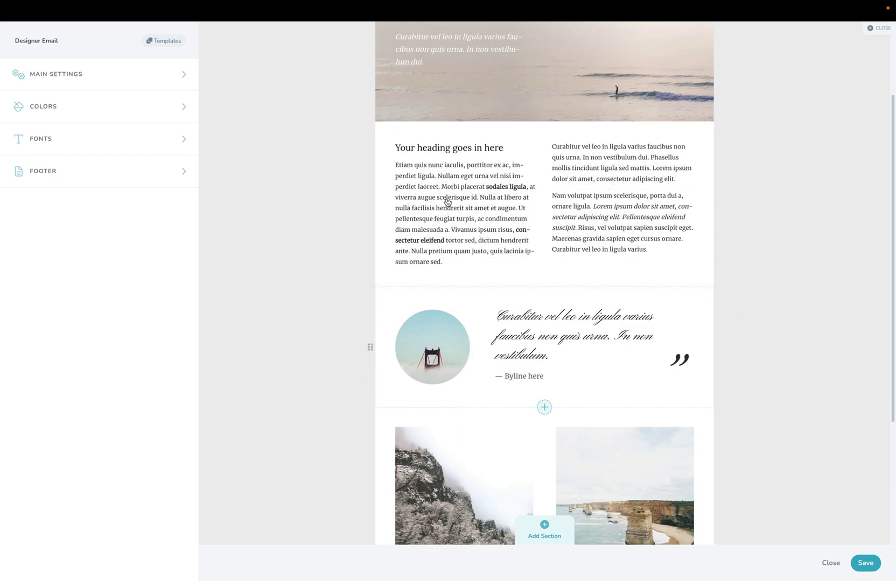
scroll(447, 202, "down", 3)
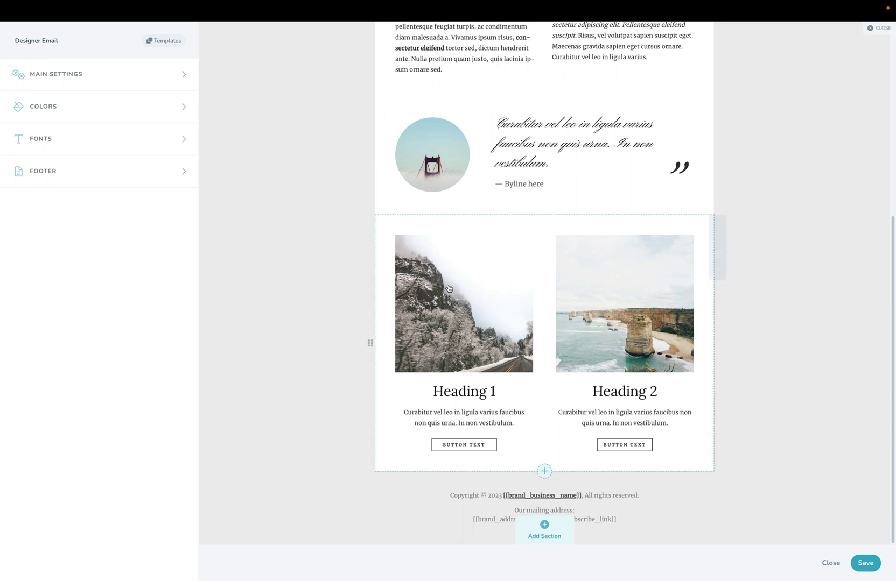
Give the Two Image section the staggered images-with-text layout and save it.
left_click(447, 288)
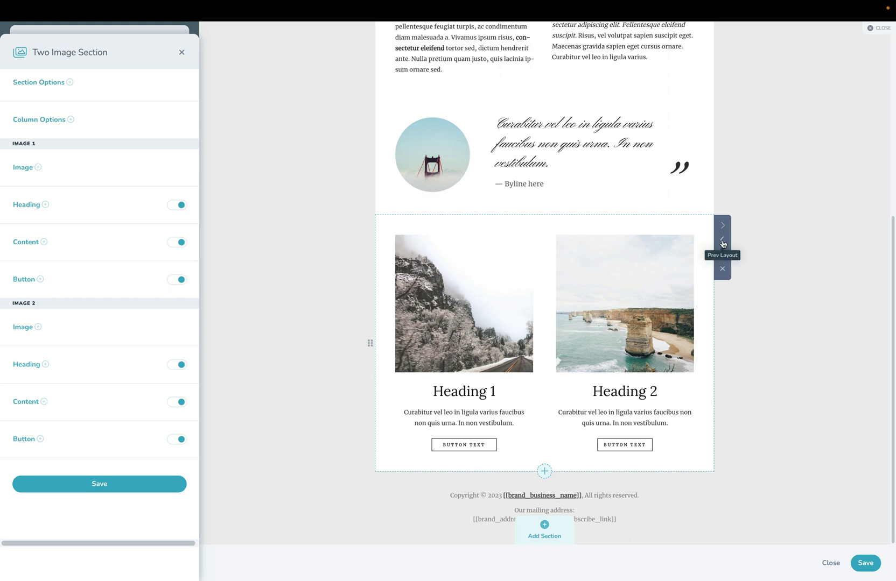
left_click(723, 230)
left_click(723, 269)
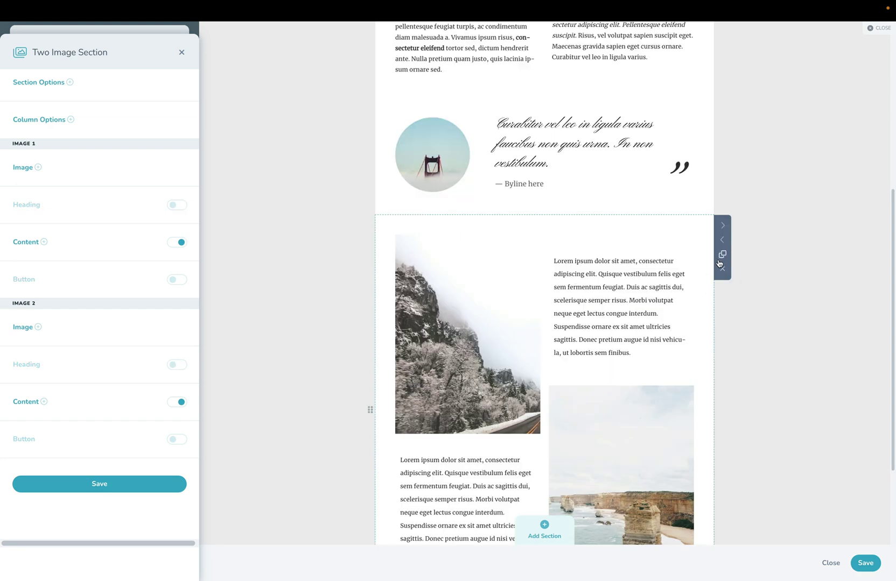
scroll(680, 281, "down", 3)
scroll(707, 236, "up", 2)
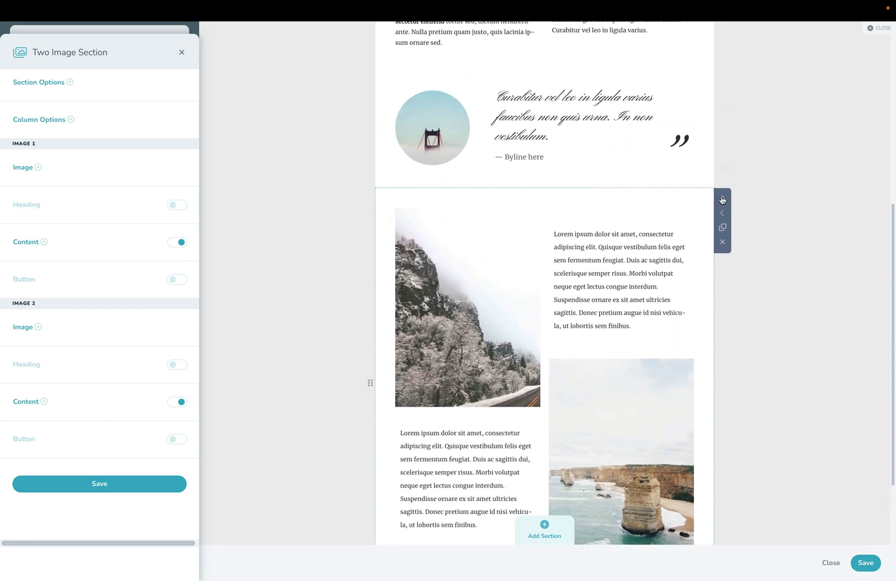
left_click(722, 199)
left_click(723, 226)
left_click(722, 267)
left_click(173, 207)
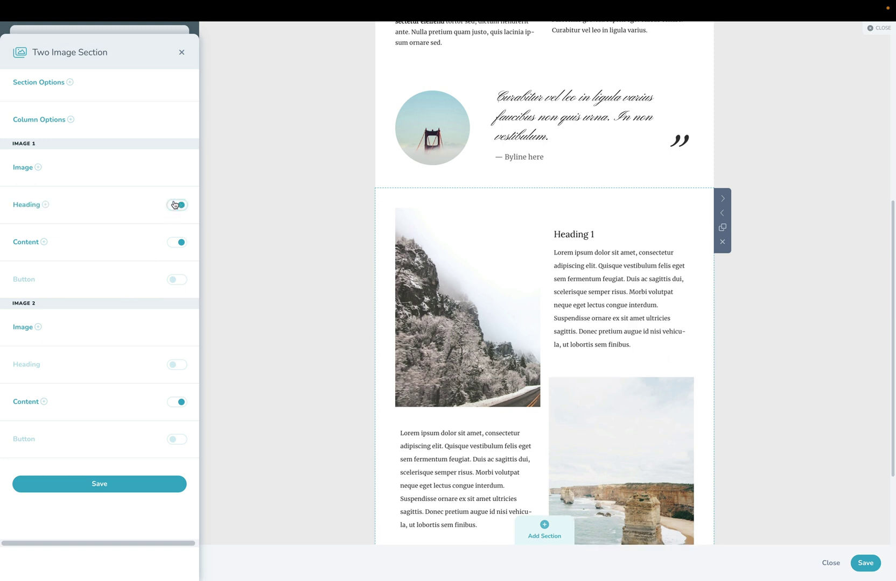
left_click(174, 207)
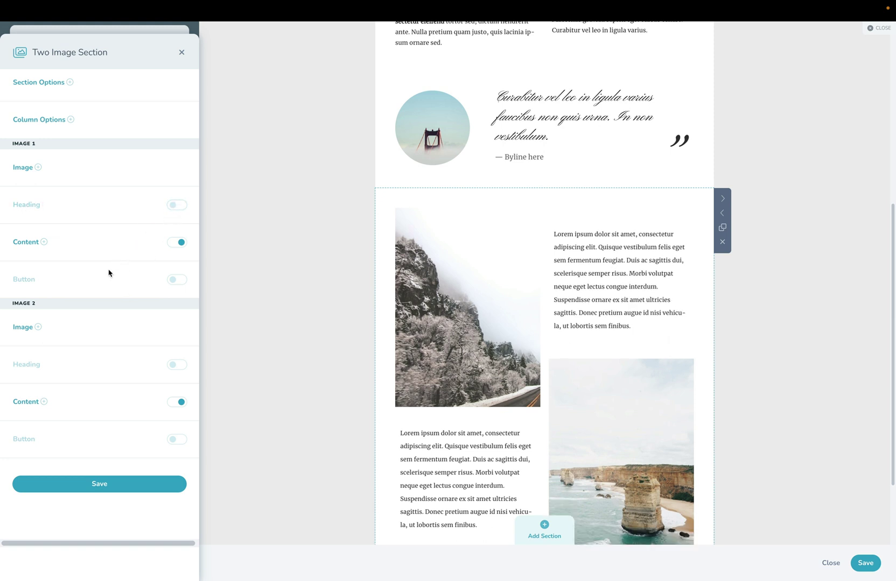
left_click(118, 484)
Change the Quote section to the text-only layout with no image.
scroll(371, 381, "up", 5)
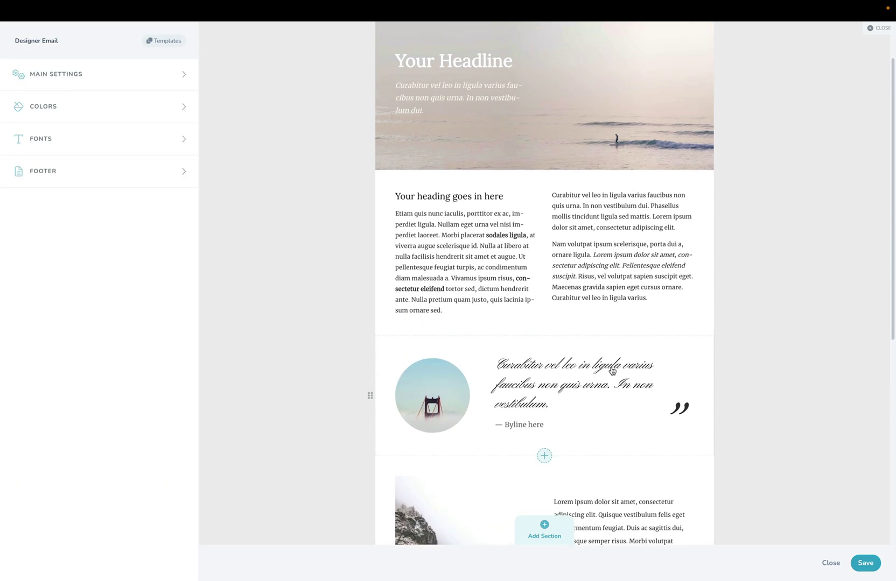
left_click(376, 394)
left_click(724, 345)
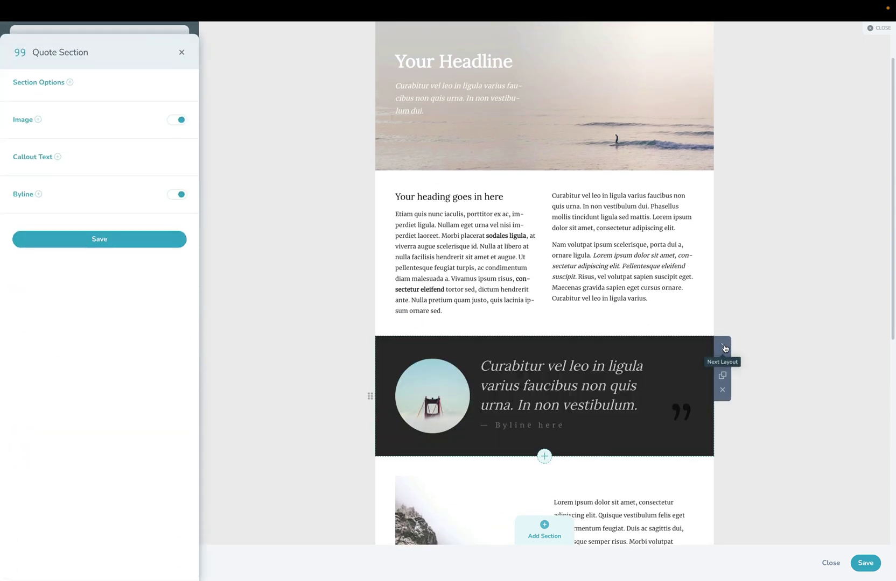
left_click(724, 348)
left_click(724, 348)
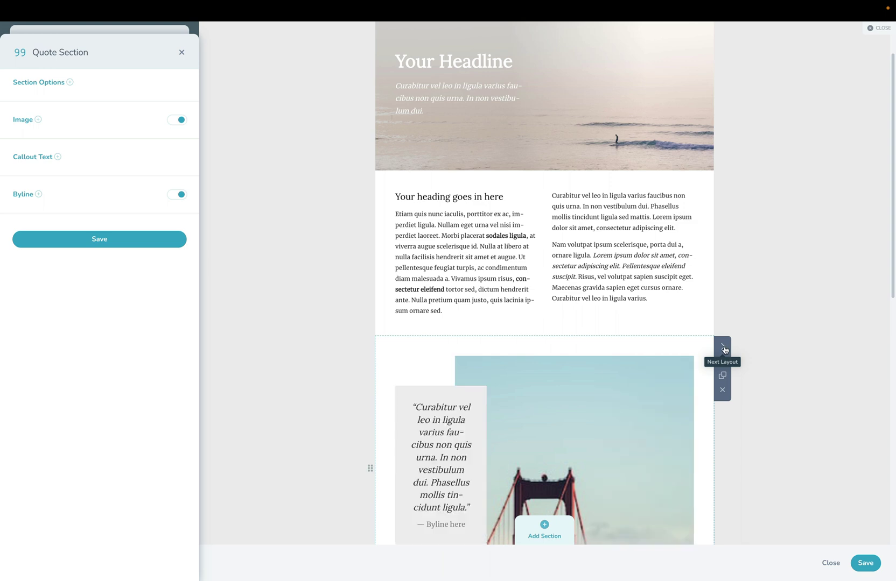
left_click(724, 348)
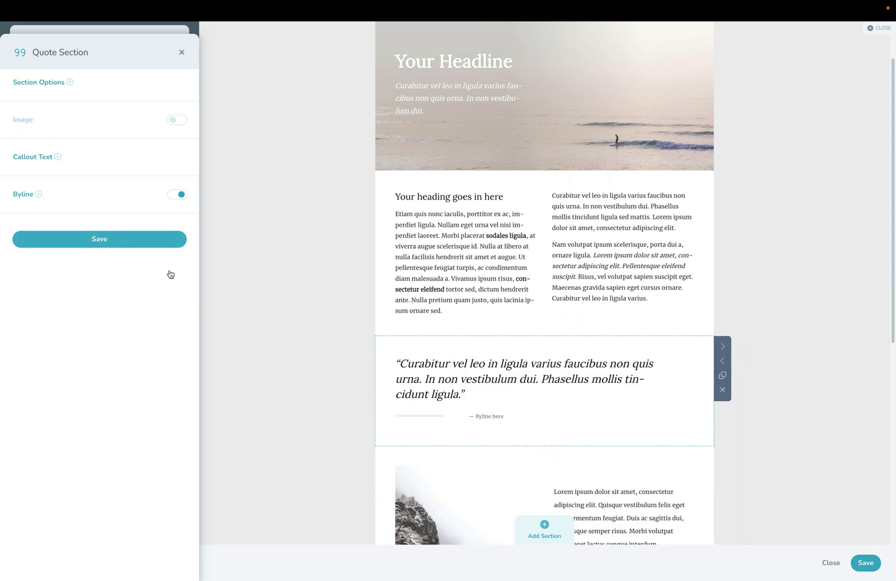
scroll(352, 372, "down", 3)
scroll(352, 371, "down", 2)
scroll(352, 371, "up", 6)
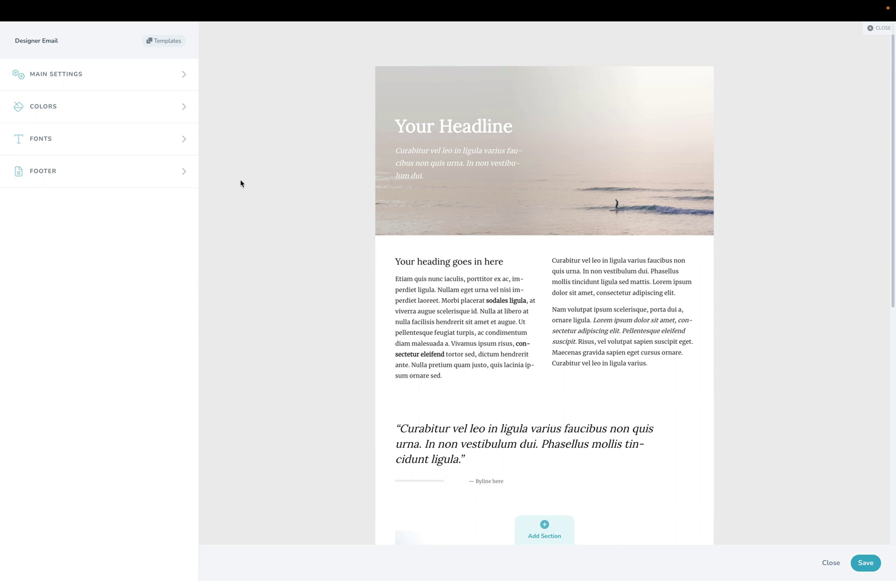
Save Email #1's designer template, then save the Edit Campaign Email changes.
left_click(865, 563)
scroll(421, 310, "down", 1)
scroll(422, 310, "down", 5)
scroll(421, 310, "down", 5)
scroll(422, 311, "down", 2)
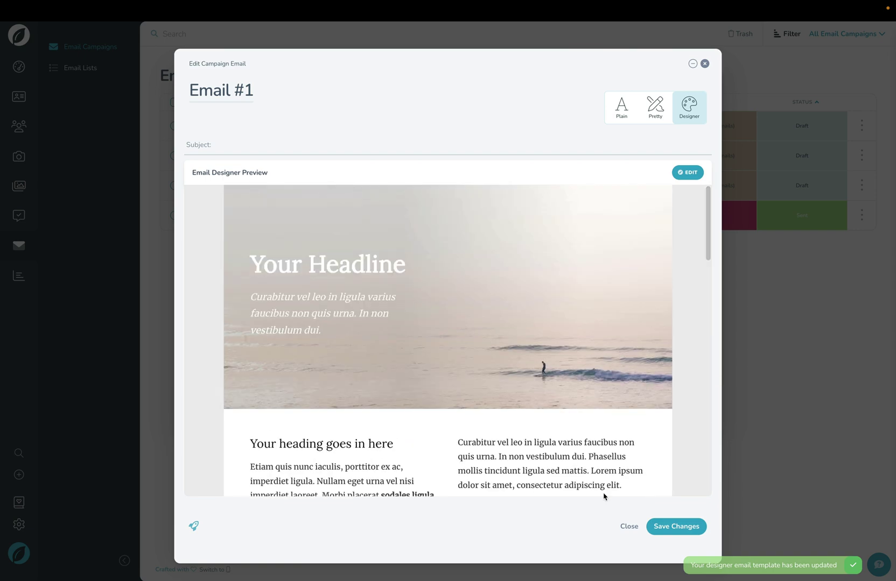
left_click(676, 527)
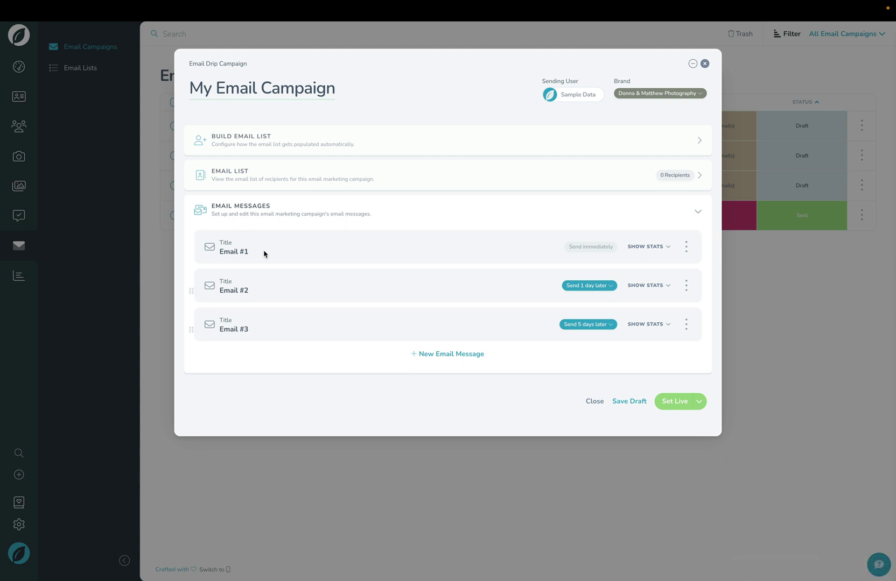
left_click(697, 402)
left_click(586, 428)
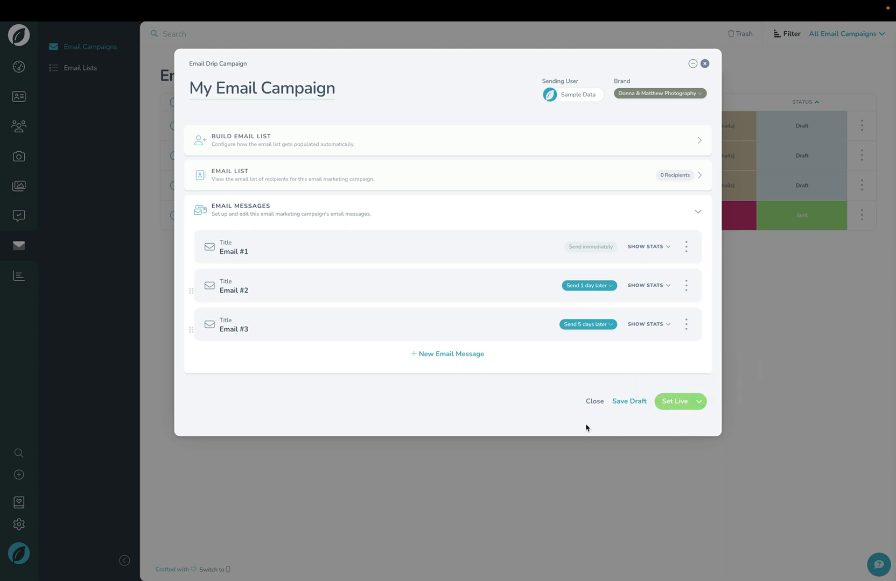
left_click(244, 150)
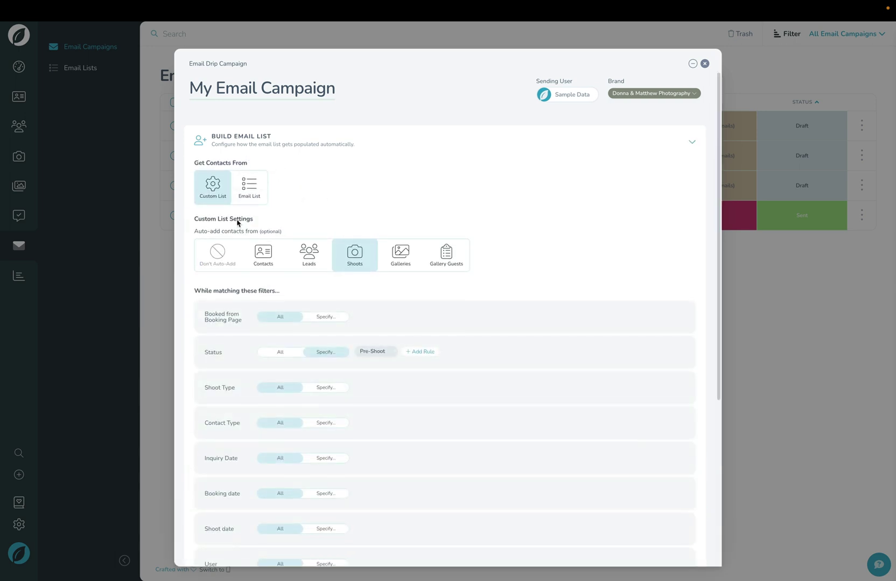
left_click(263, 148)
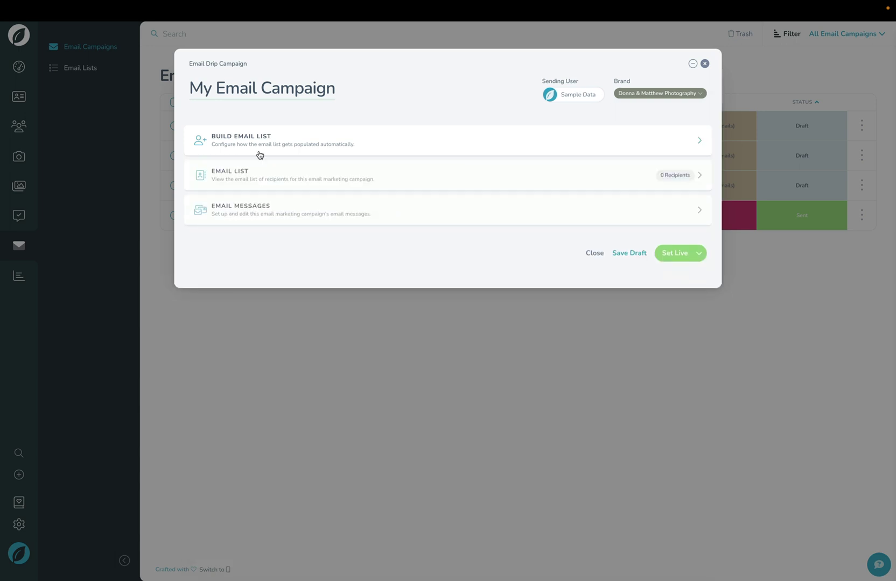
left_click(246, 214)
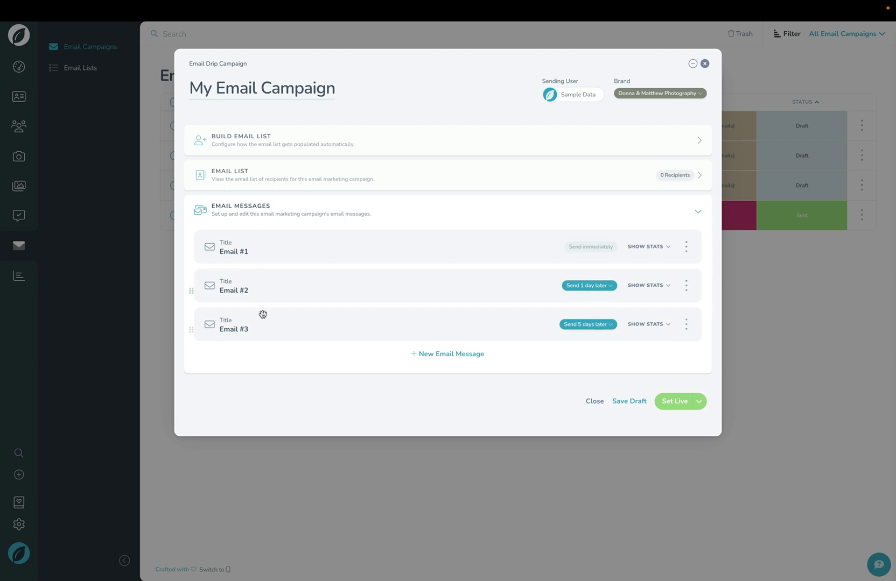